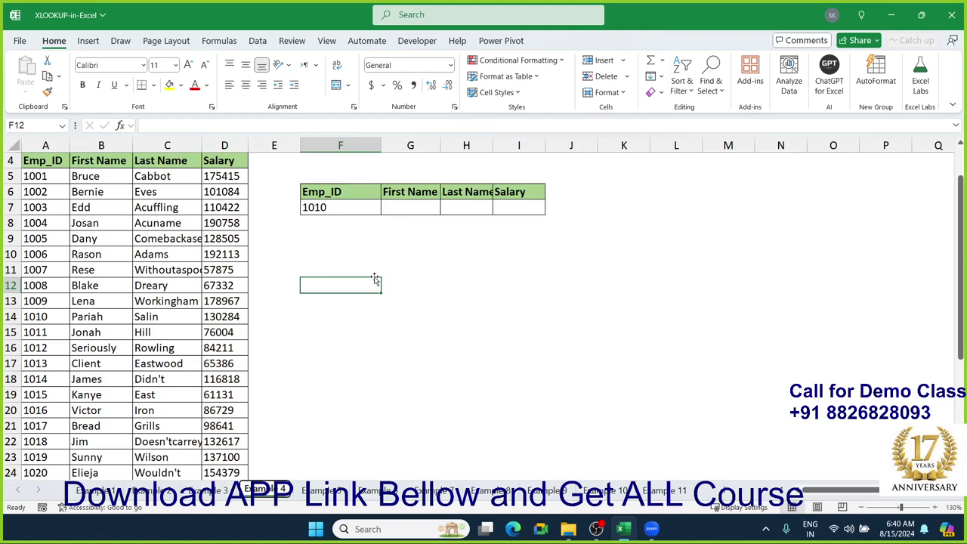
# - Point out the Emp_ID column and the empty First Name, Last Name and Salary result cells
pyautogui.press('alt')
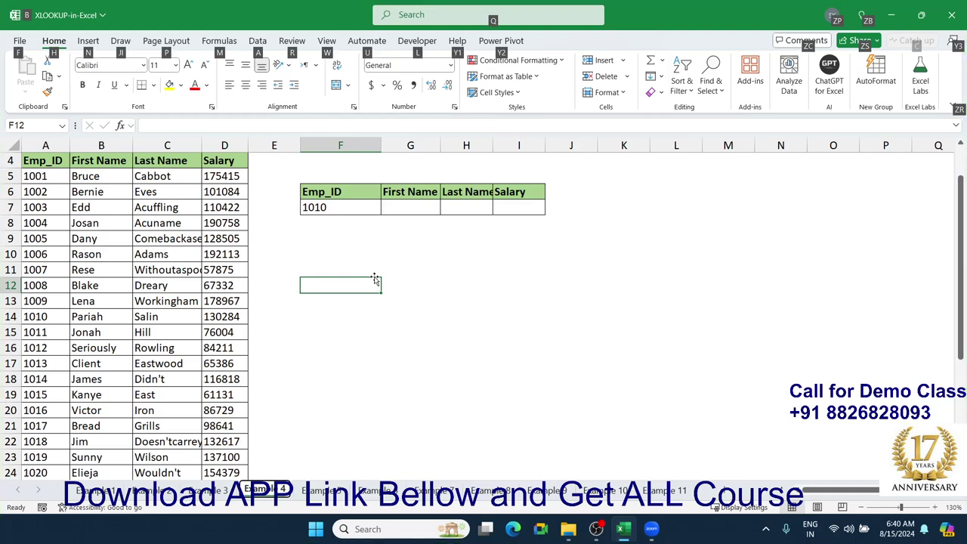
pyautogui.click(363, 233)
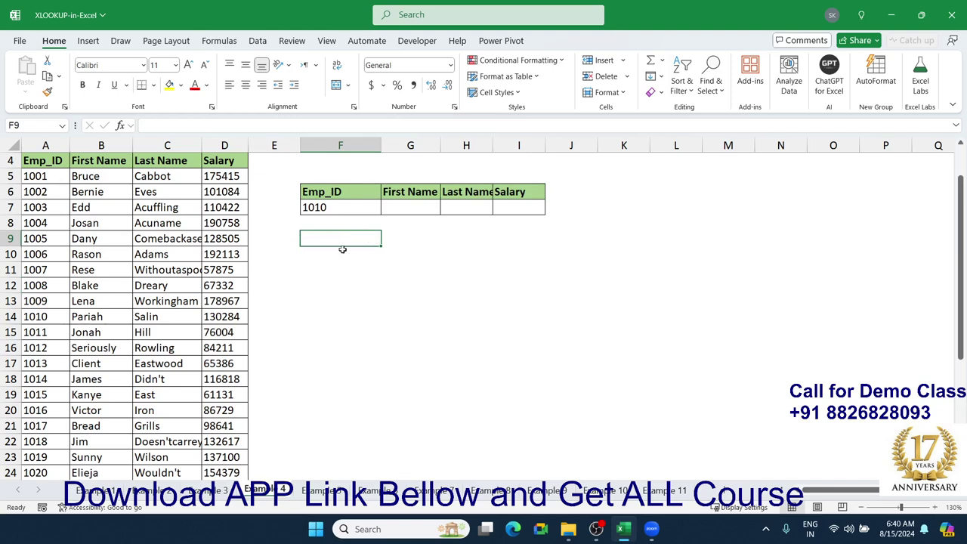
pyautogui.click(351, 261)
pyautogui.moveTo(34, 161); pyautogui.dragTo(38, 207)
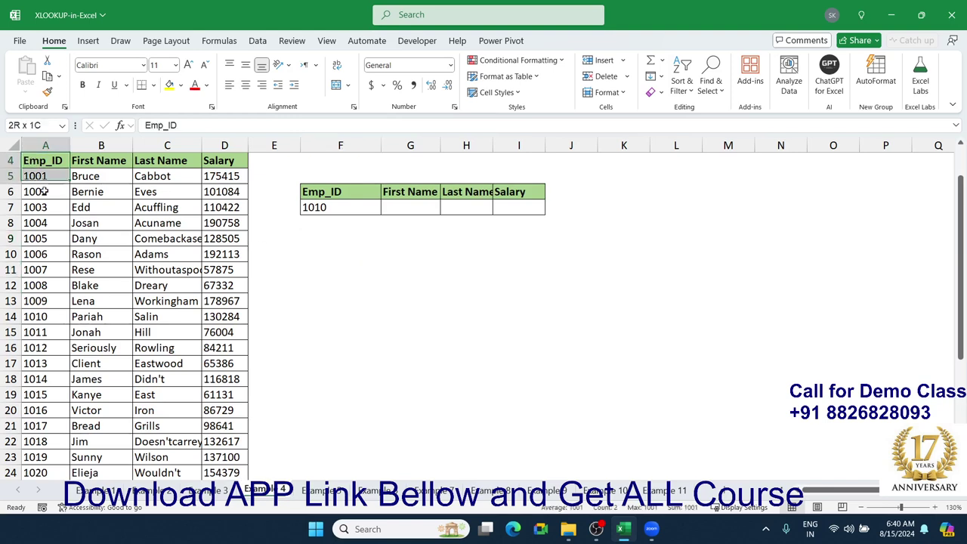
pyautogui.click(427, 207)
pyautogui.click(462, 207)
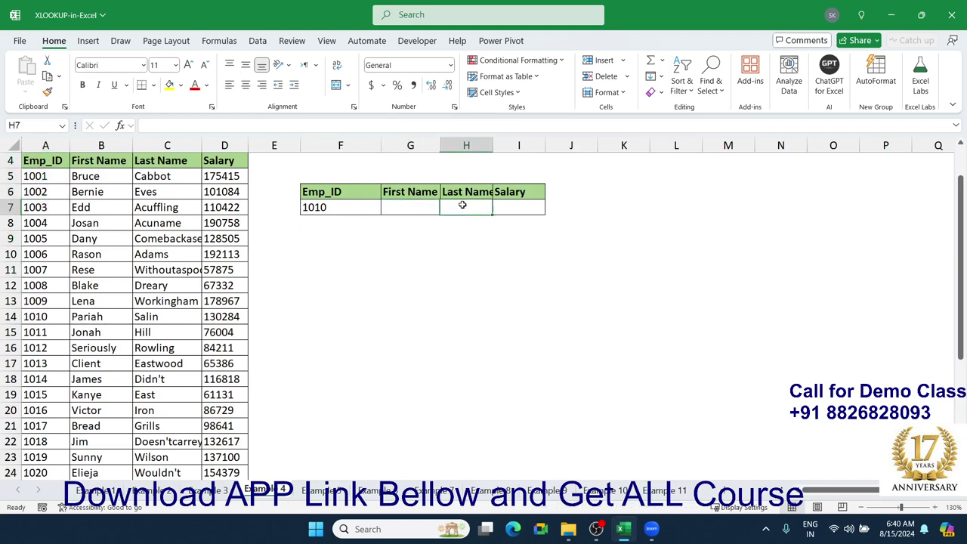
pyautogui.click(501, 207)
pyautogui.click(395, 205)
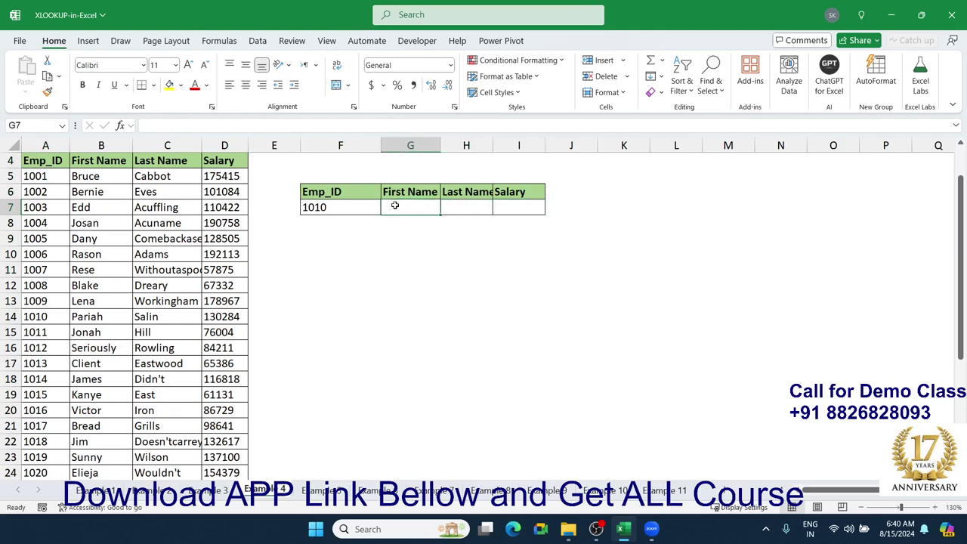
pyautogui.click(454, 211)
pyautogui.click(516, 211)
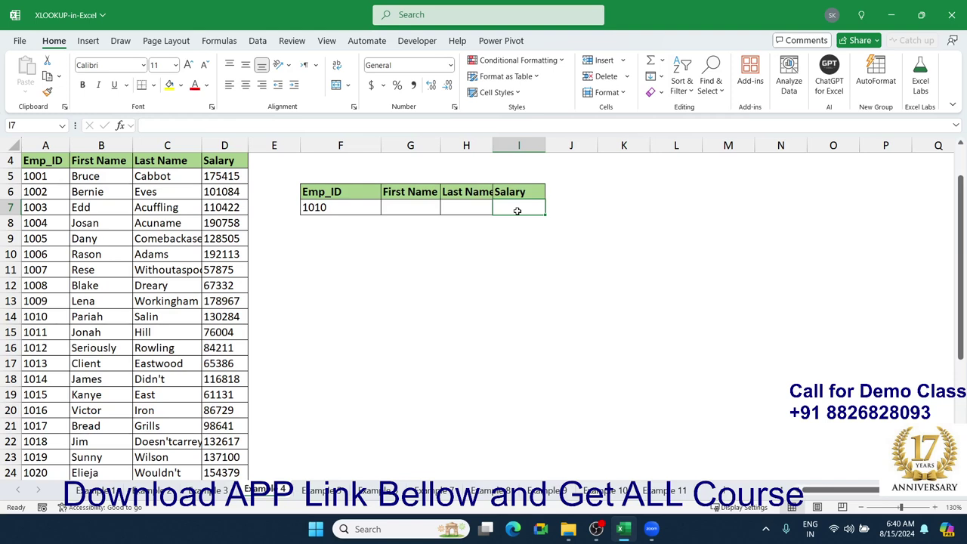
pyautogui.click(438, 208)
pyautogui.click(461, 208)
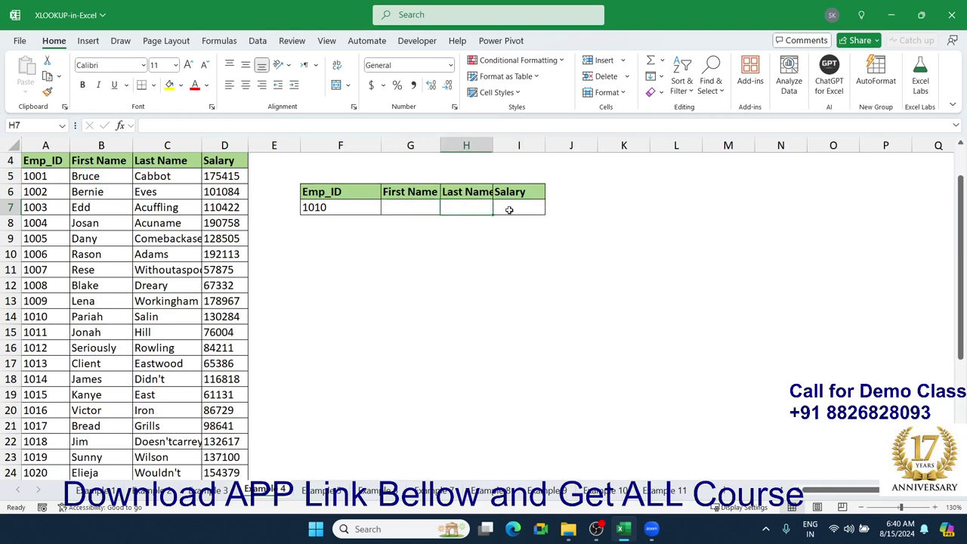
pyautogui.click(507, 210)
pyautogui.click(423, 205)
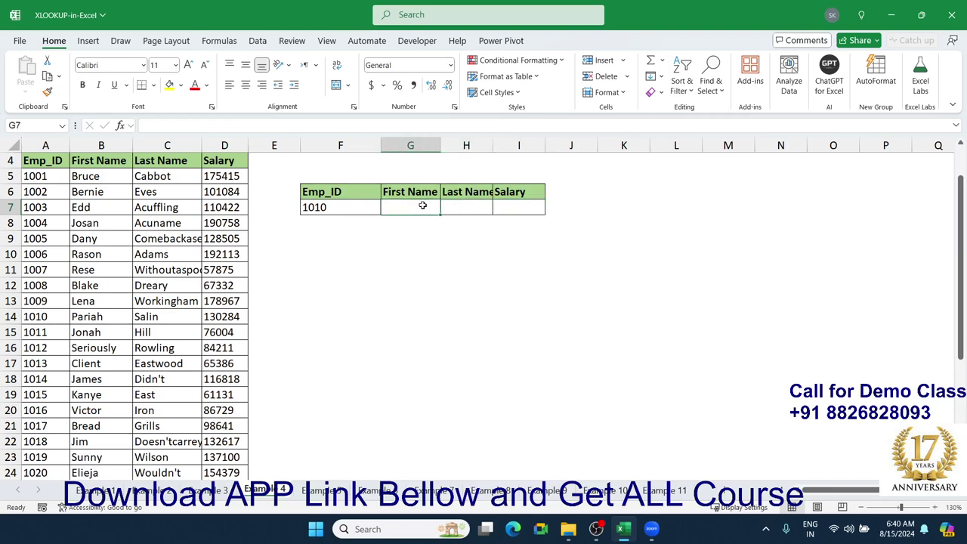
pyautogui.write('=vl')
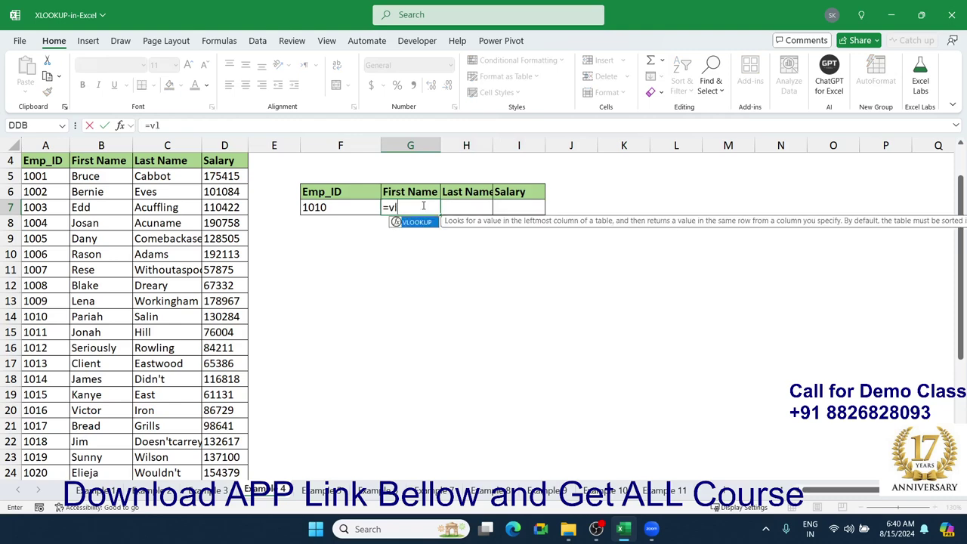
pyautogui.press('Tab')
pyautogui.press('Left')
pyautogui.write(',')
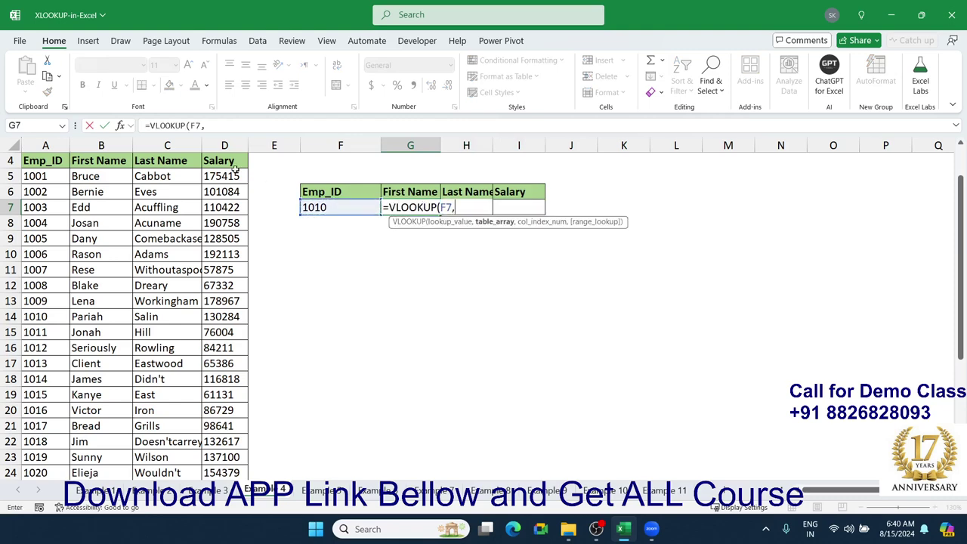
pyautogui.moveTo(66, 143); pyautogui.dragTo(215, 145)
pyautogui.write(',')
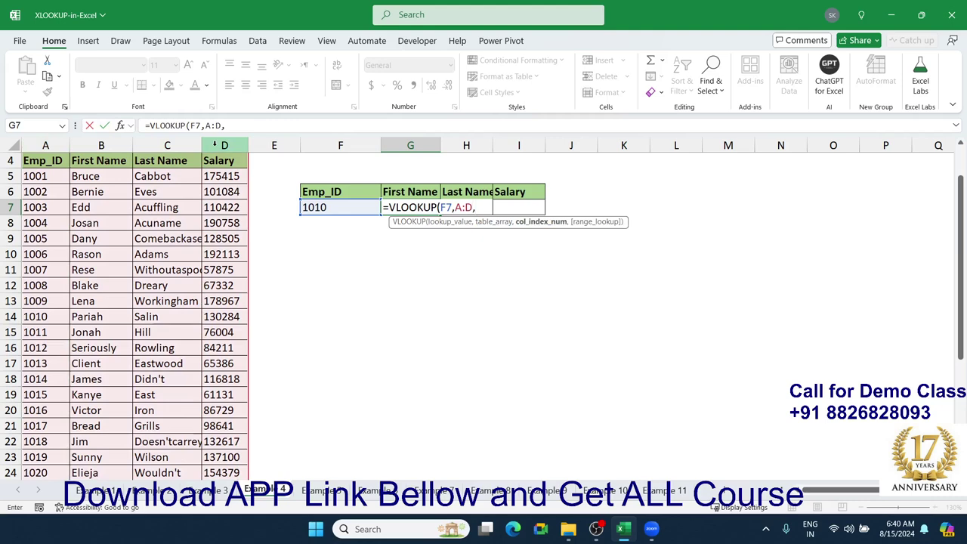
pyautogui.write('2,0')
pyautogui.press('Return')
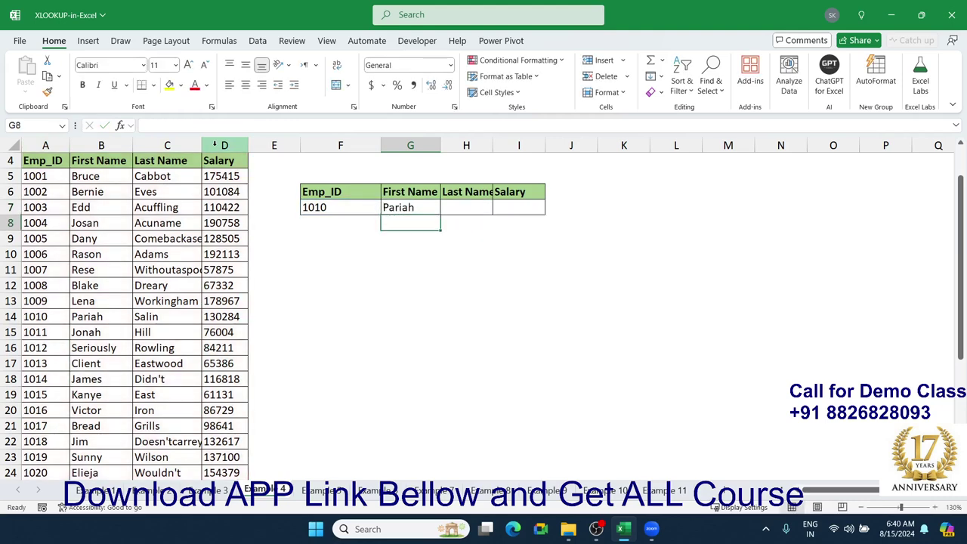
# - Review G7's formula and the still-blank Last Name and Salary cells beside it
pyautogui.press('Up')
pyautogui.press('Right')
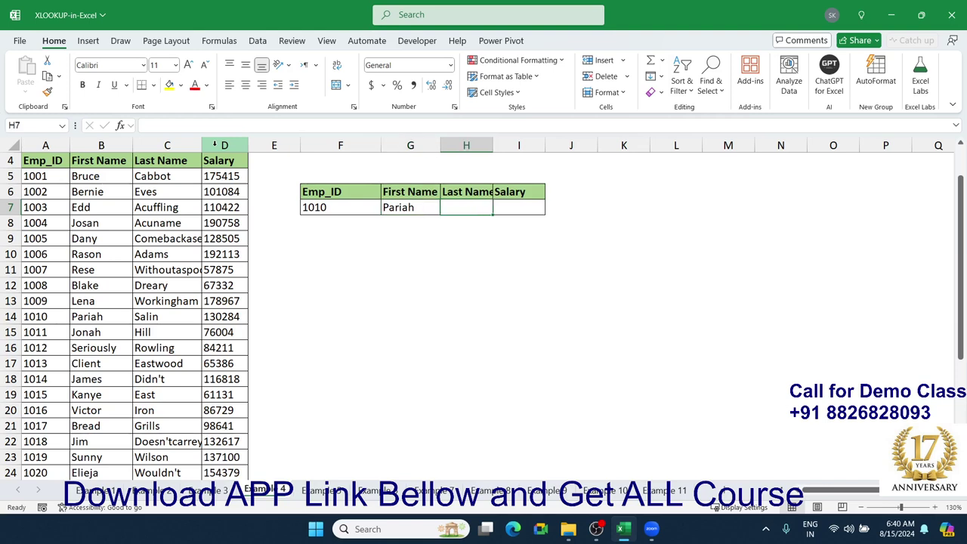
pyautogui.press('Right')
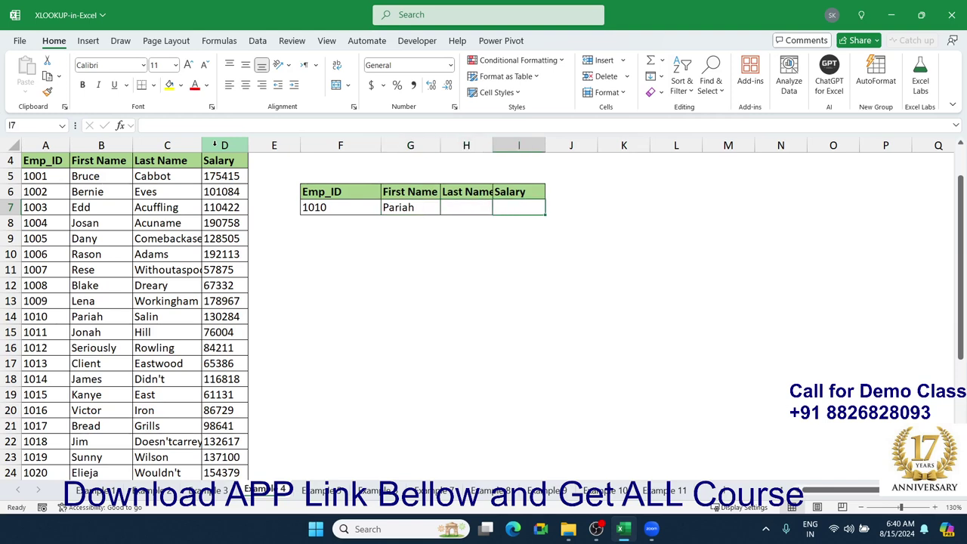
pyautogui.press('Left')
pyautogui.press('Left')
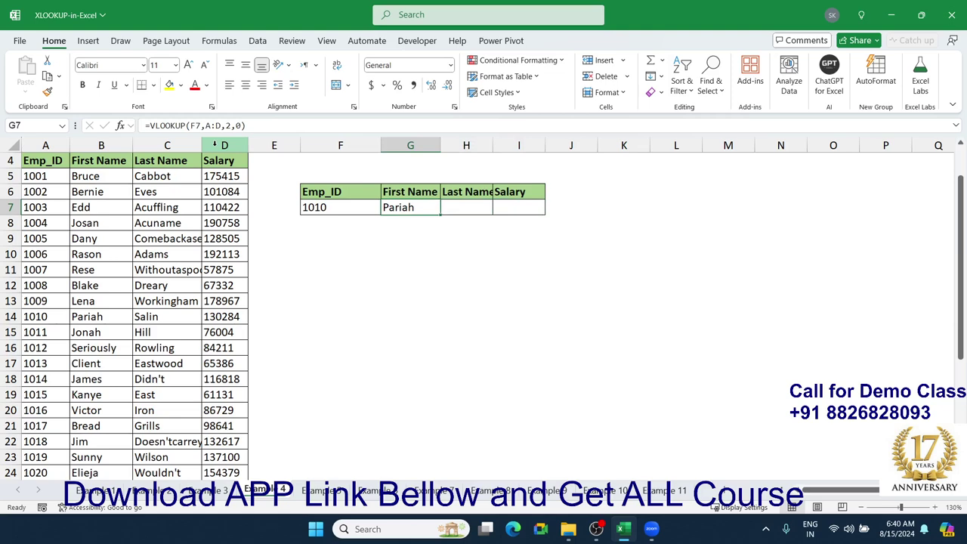
# - Overwrite G7 with =VLOOKUP(F7,A:D,{2,3,4},0) to return columns 2, 3 and 4
pyautogui.write('=vl')
pyautogui.press('Tab')
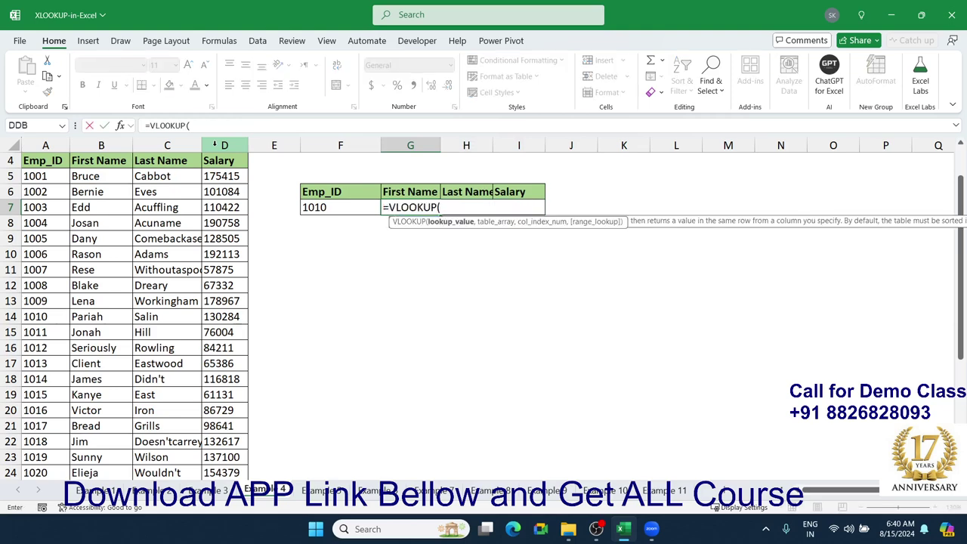
pyautogui.press('Left')
pyautogui.write(',')
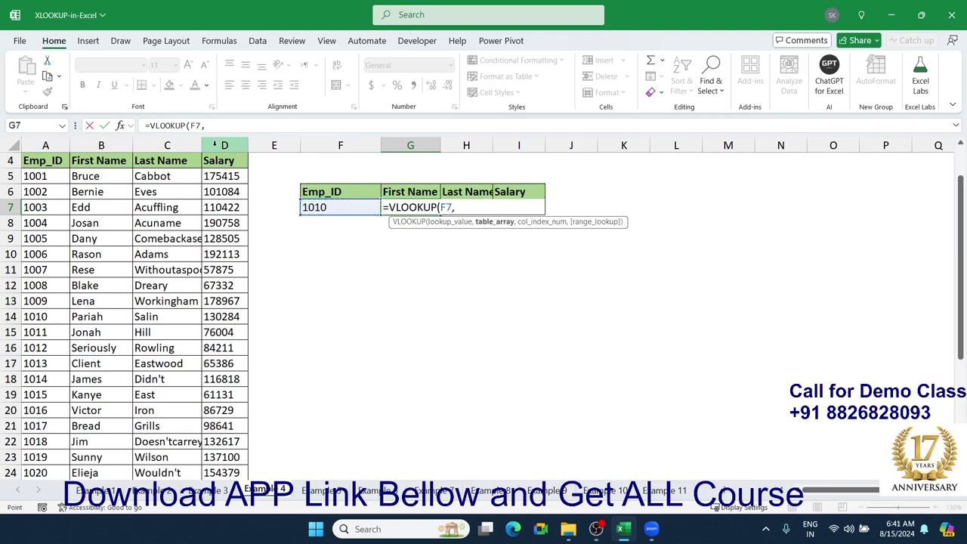
pyautogui.press('Left')
pyautogui.press('Left')
pyautogui.press('Left')
pyautogui.press('Left')
pyautogui.press('Left')
pyautogui.hotkey('ctrl', 'space')
pyautogui.hotkey('shift', 'Right')
pyautogui.hotkey('shift', 'Right')
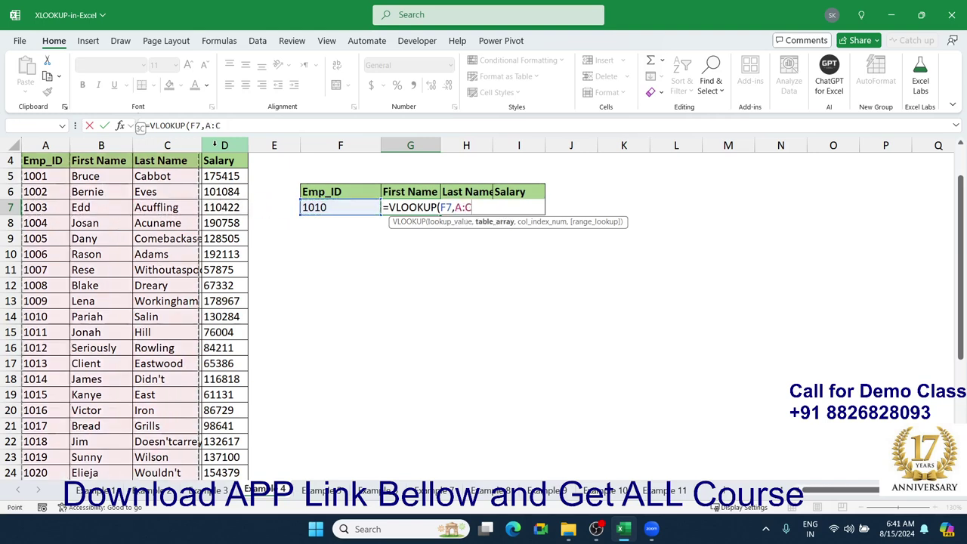
pyautogui.hotkey('shift', 'Right')
pyautogui.write(',')
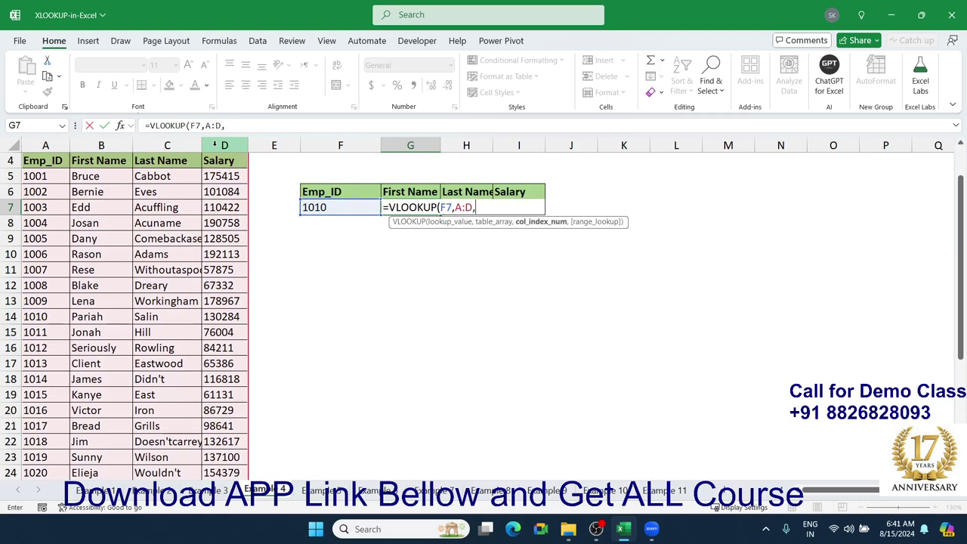
pyautogui.write('{')
pyautogui.write('2,3,4')
pyautogui.write('}')
pyautogui.write(',0')
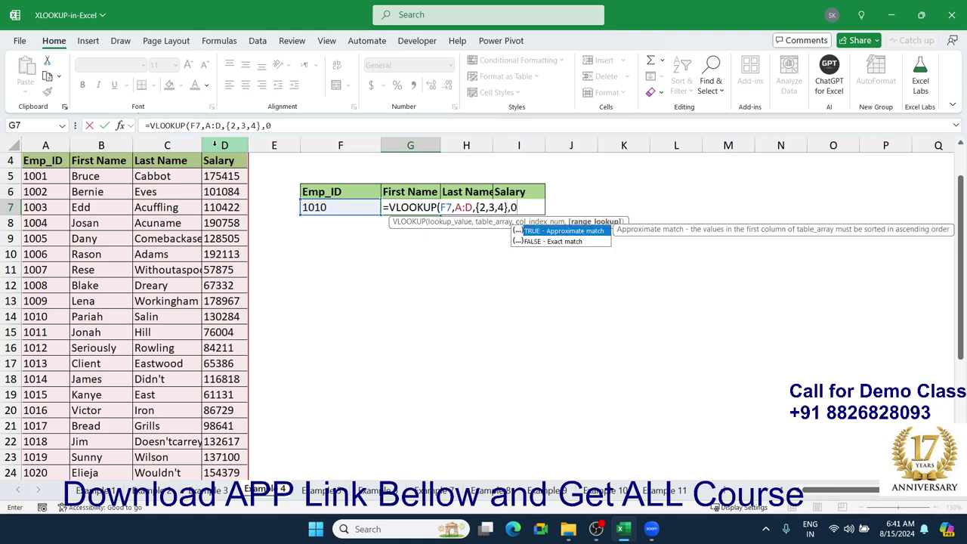
pyautogui.press('Return')
pyautogui.press('Up')
pyautogui.press('Right')
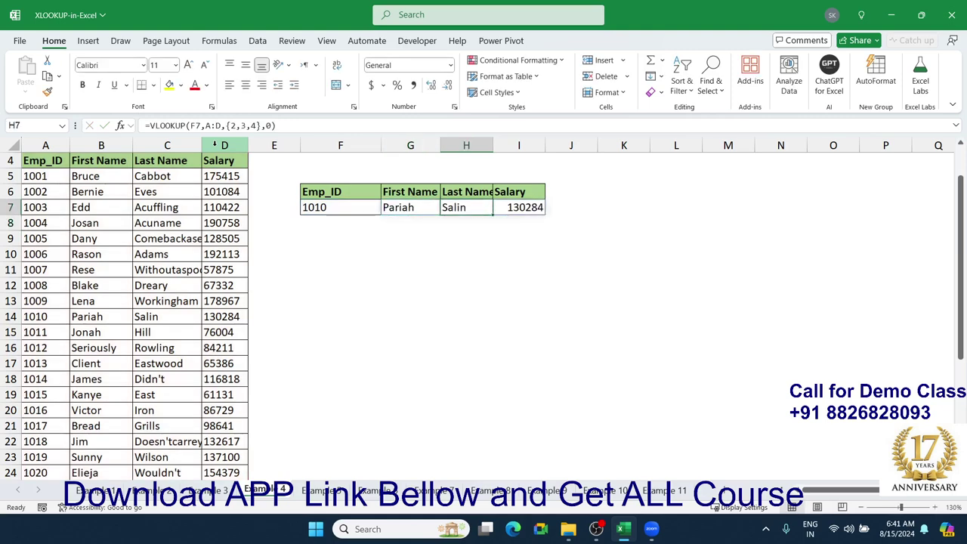
pyautogui.press('Right')
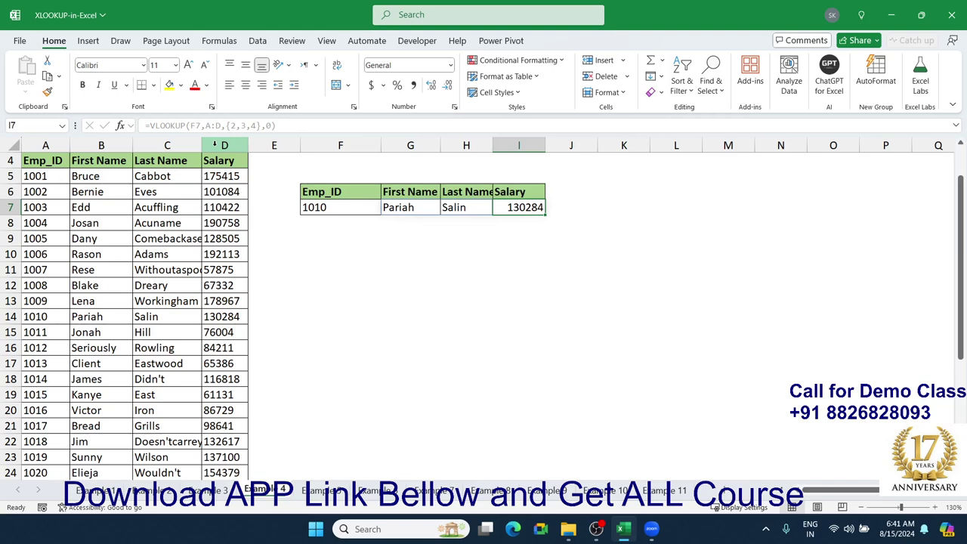
pyautogui.press('Left')
pyautogui.press('Left')
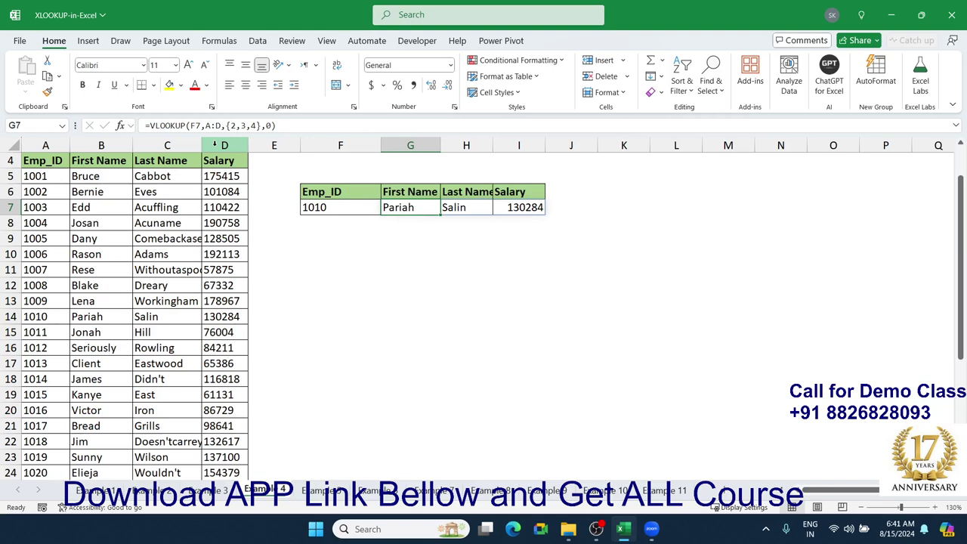
pyautogui.press('Right')
pyautogui.press('Right')
pyautogui.press('Left')
pyautogui.press('Left')
# - Clear the lookup results from G7:I7 and reselect that range
pyautogui.hotkey('shift', 'Right')
pyautogui.hotkey('shift', 'Right')
pyautogui.press('Delete')
pyautogui.press('Left')
pyautogui.press('Right')
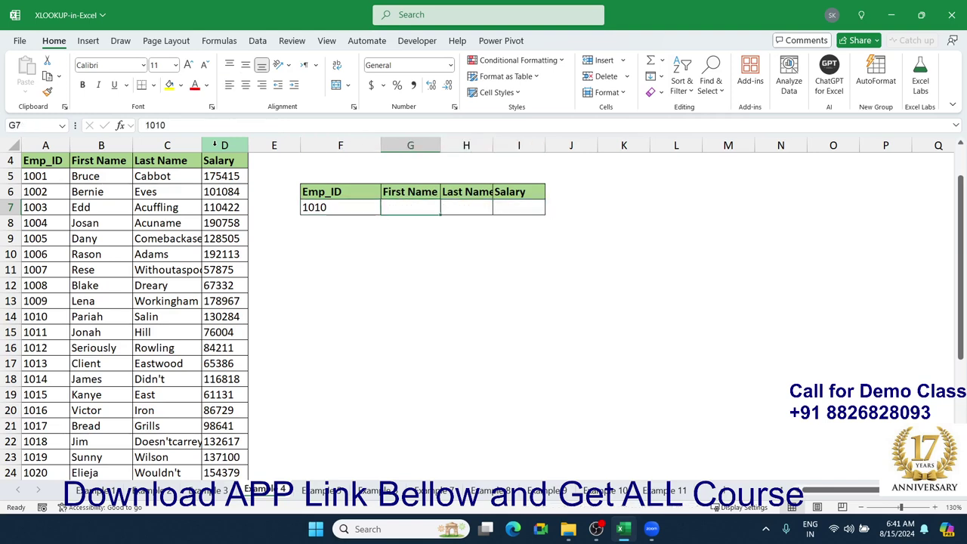
pyautogui.hotkey('shift', 'Right')
pyautogui.hotkey('shift', 'Right')
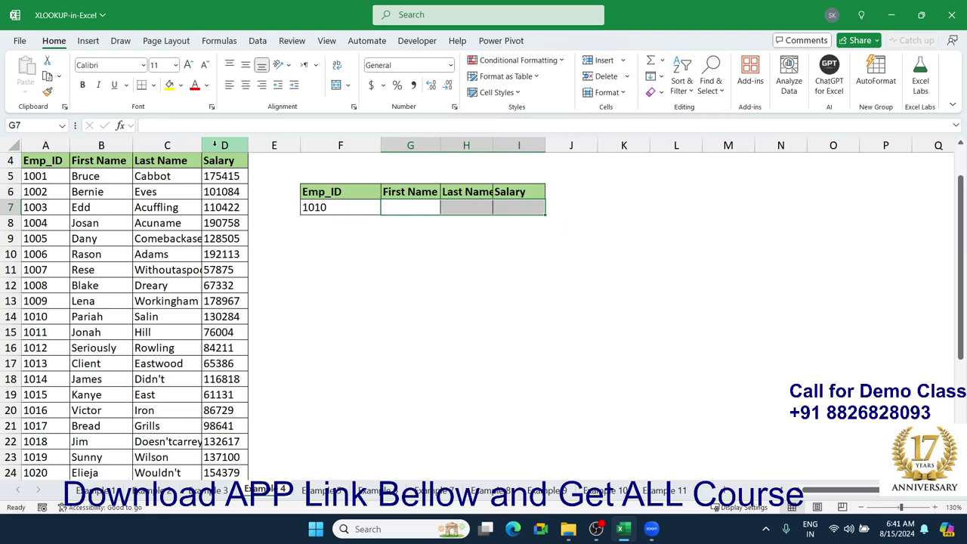
pyautogui.write('=vl')
pyautogui.press('Tab')
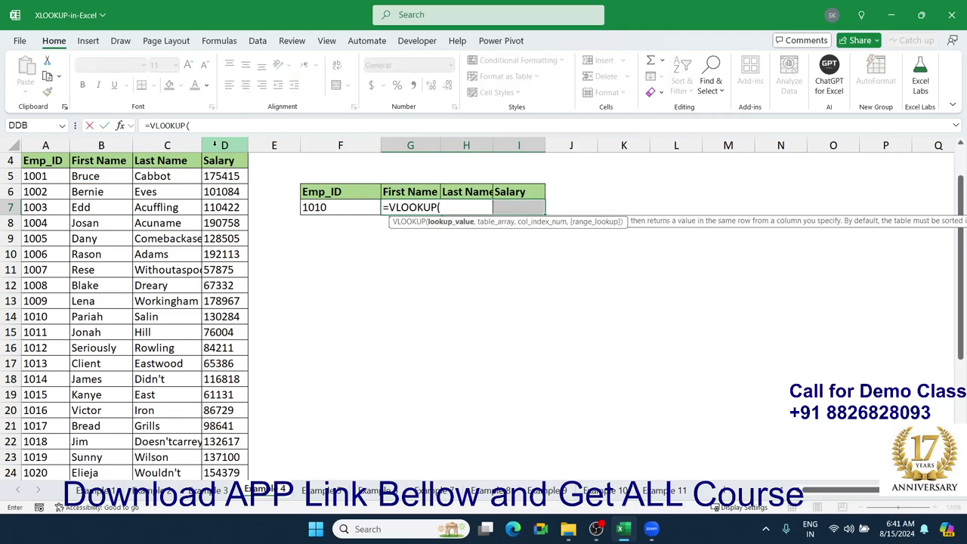
pyautogui.press('Left')
pyautogui.write(',')
pyautogui.press('Left')
pyautogui.press('Left')
pyautogui.press('Left')
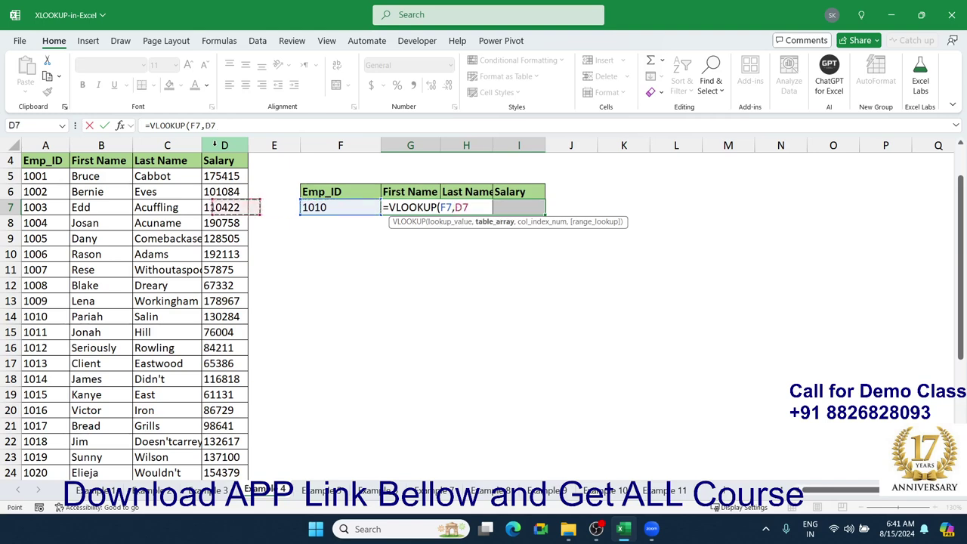
pyautogui.press('Left')
pyautogui.press('Left')
pyautogui.press('Left')
pyautogui.hotkey('ctrl', 'space')
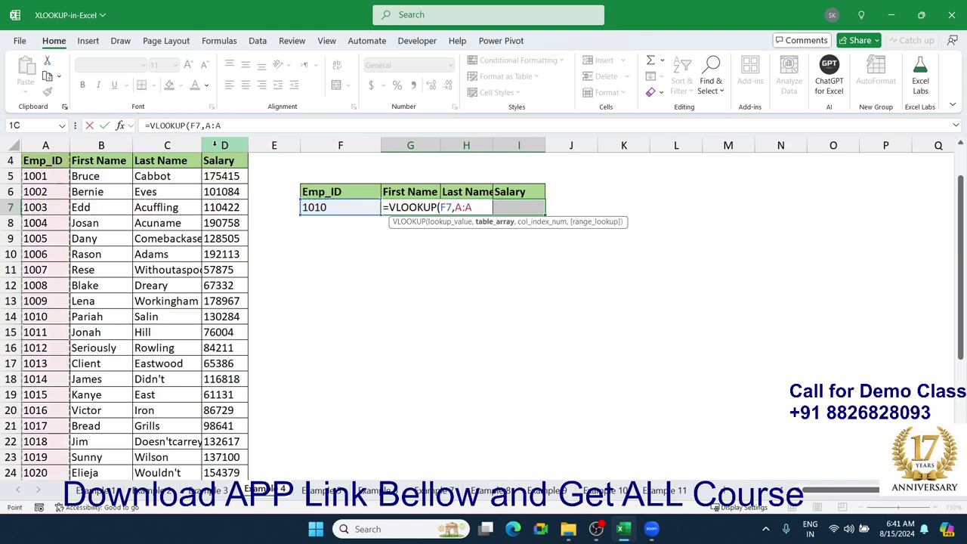
pyautogui.hotkey('shift', 'Right')
pyautogui.hotkey('shift', 'Right')
pyautogui.hotkey('shift', 'Right')
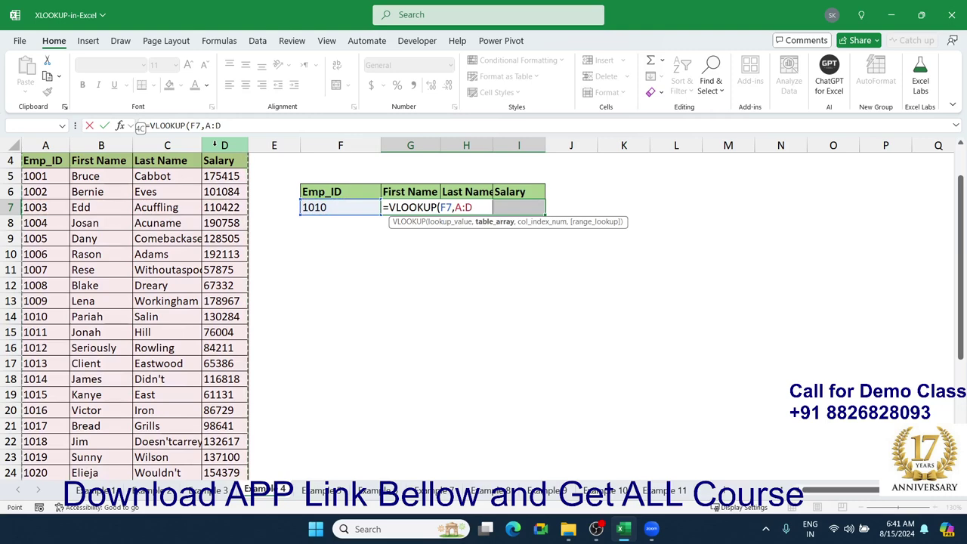
pyautogui.write(',{2')
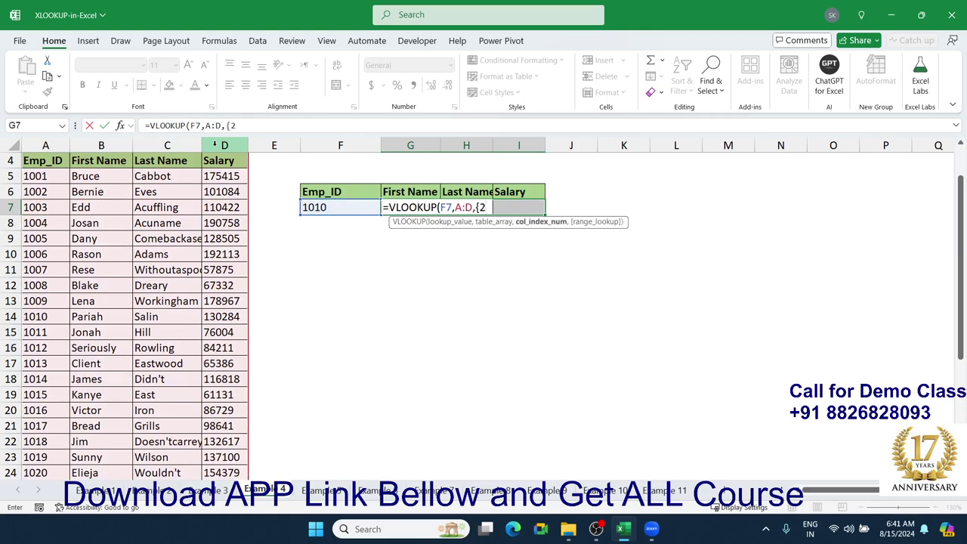
pyautogui.write(',3,4')
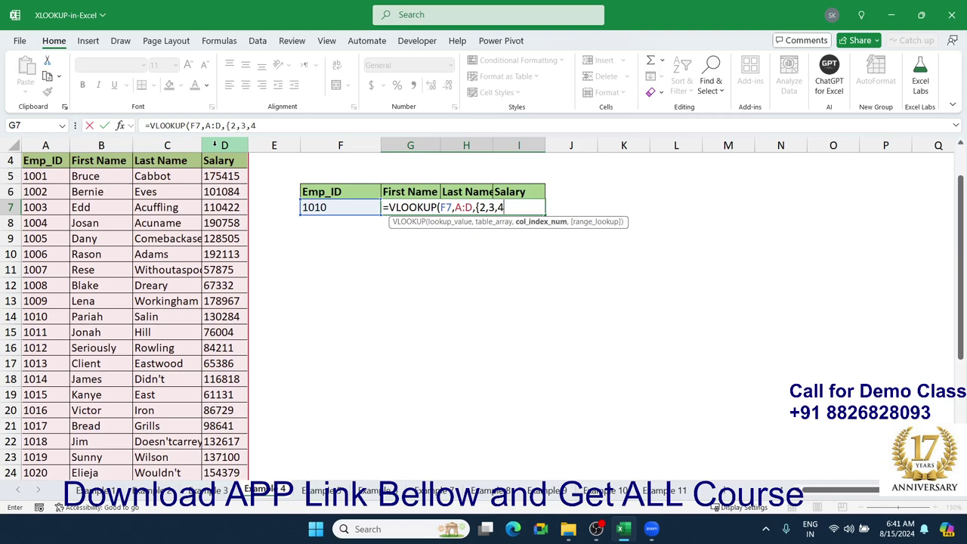
pyautogui.write('},0')
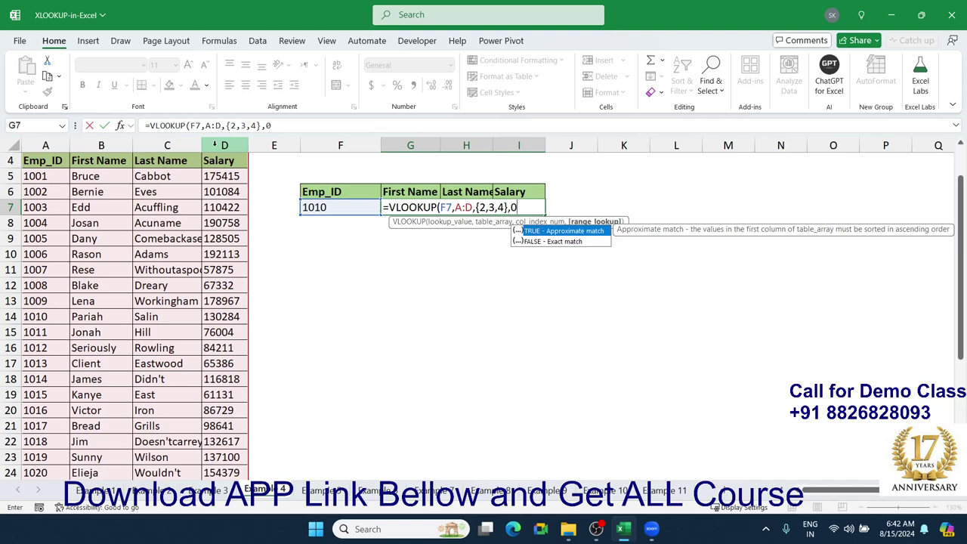
pyautogui.hotkey('ctrl', 'shift', 'Return')
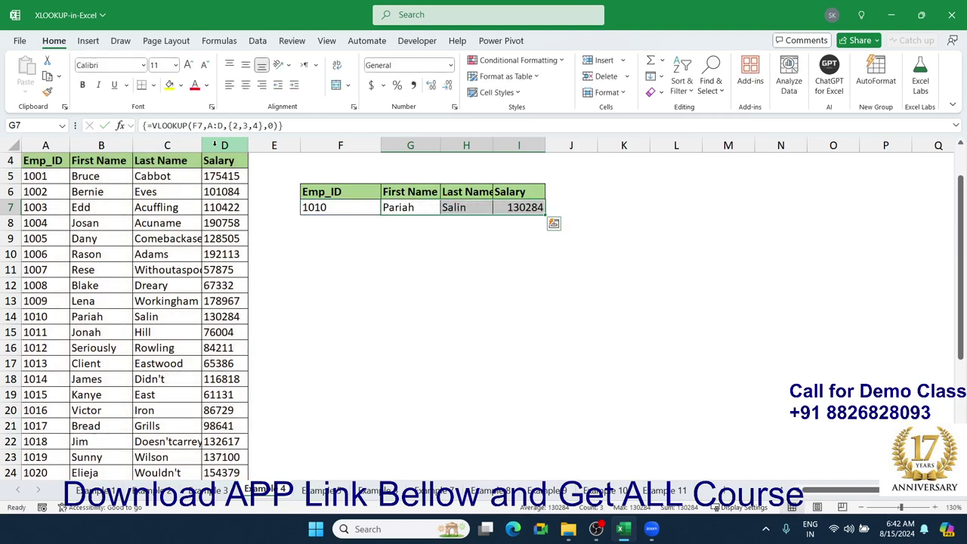
pyautogui.press('Down')
pyautogui.press('Left')
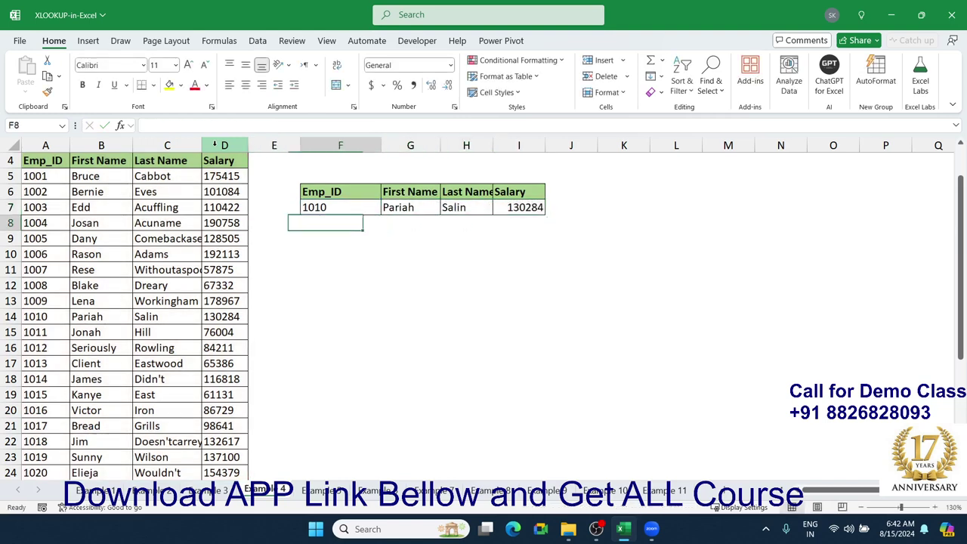
# - Enter 1011 in F8 and start an XLOOKUP in G8 matching F8 against column A
pyautogui.write('1011')
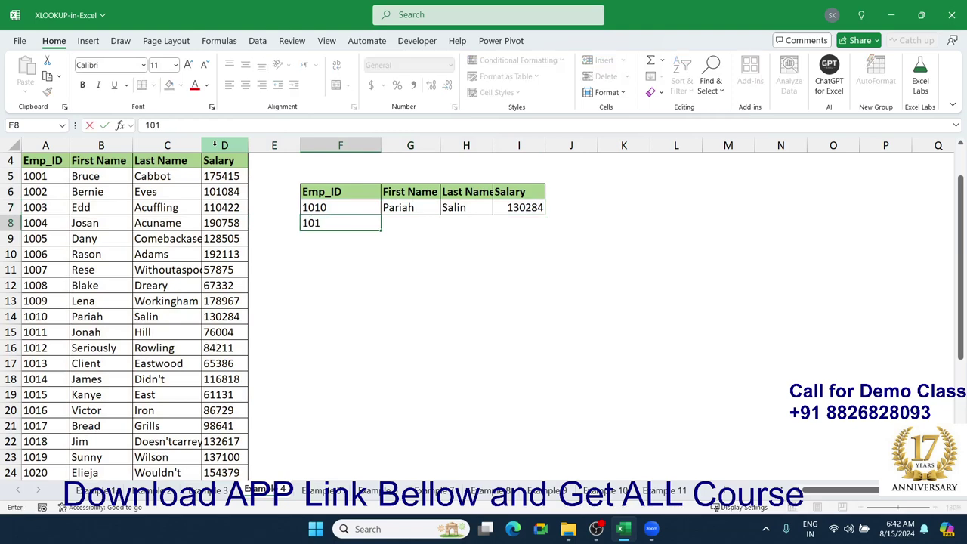
pyautogui.press('Tab')
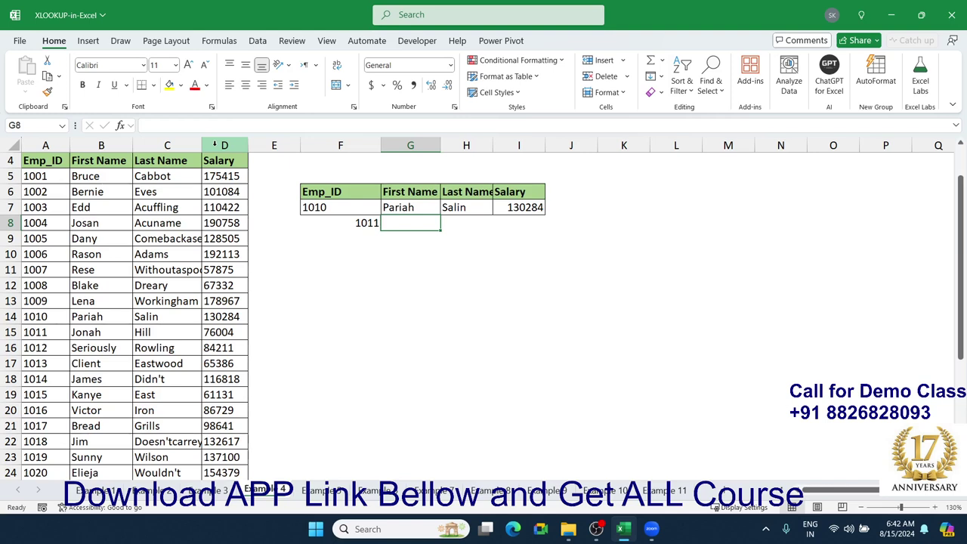
pyautogui.write('=')
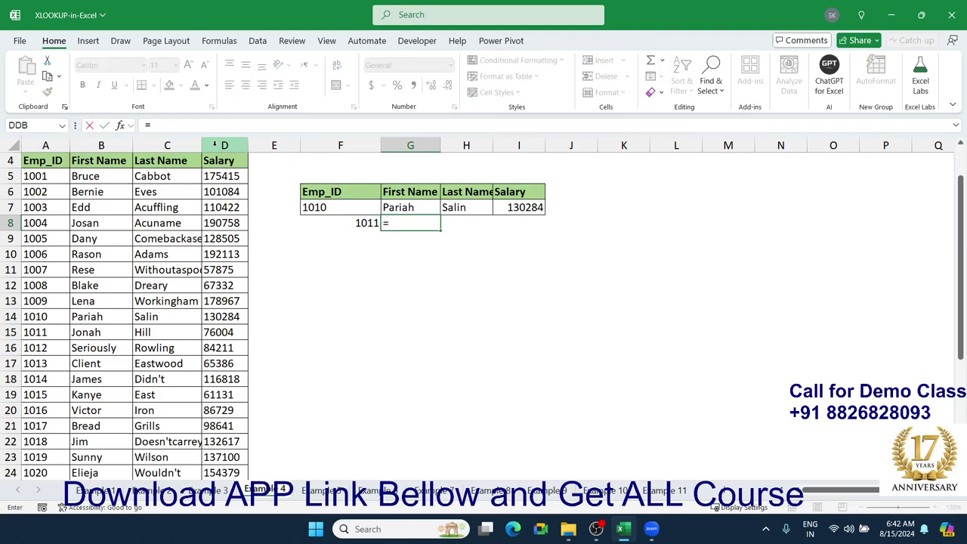
pyautogui.write('xl')
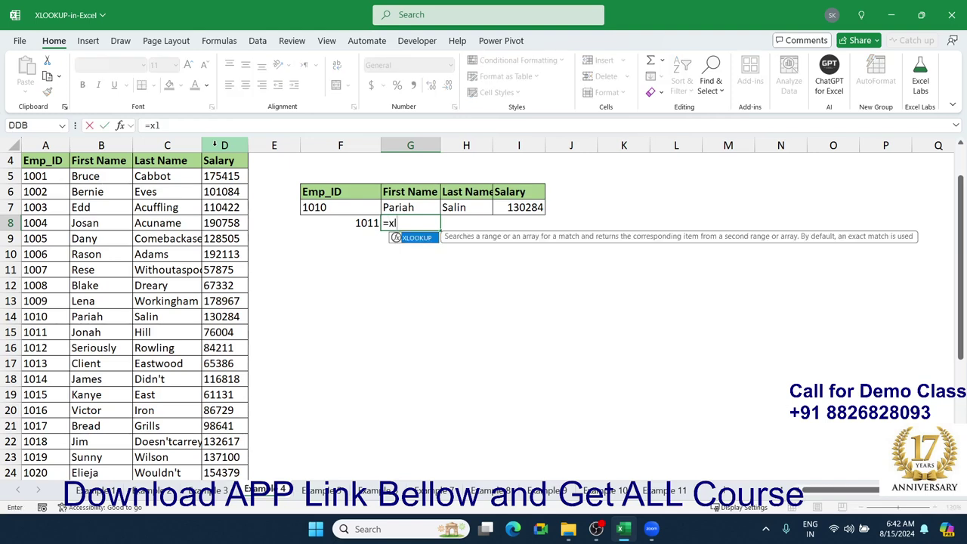
pyautogui.press('Tab')
pyautogui.press('Left')
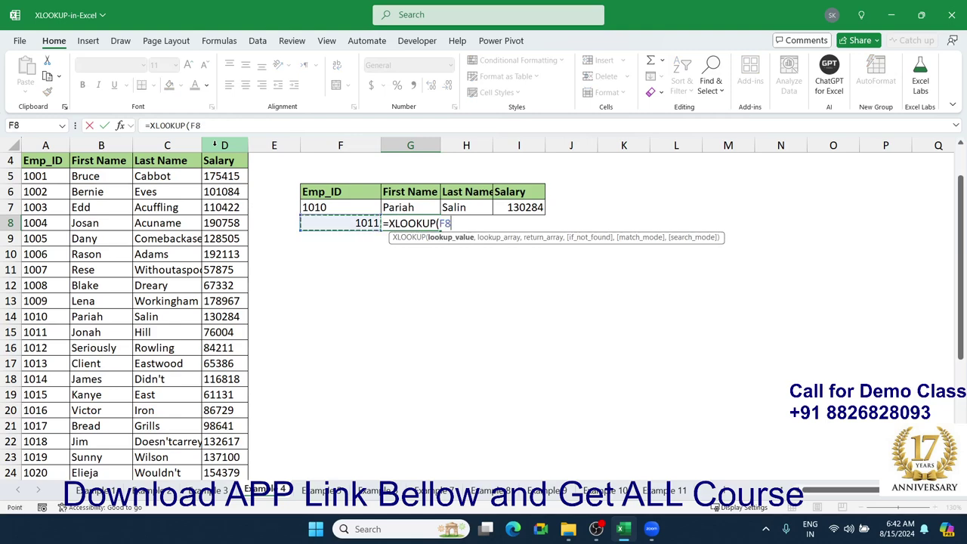
pyautogui.write(',')
pyautogui.press('Left')
pyautogui.press('Left')
pyautogui.press('Left')
pyautogui.press('Left')
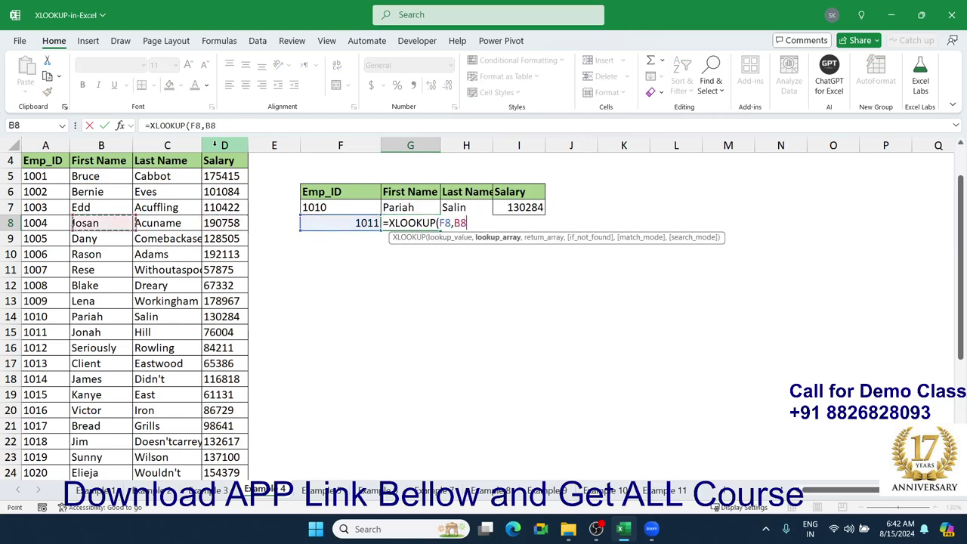
pyautogui.press('Left')
pyautogui.press('Left')
pyautogui.hotkey('ctrl', 'space')
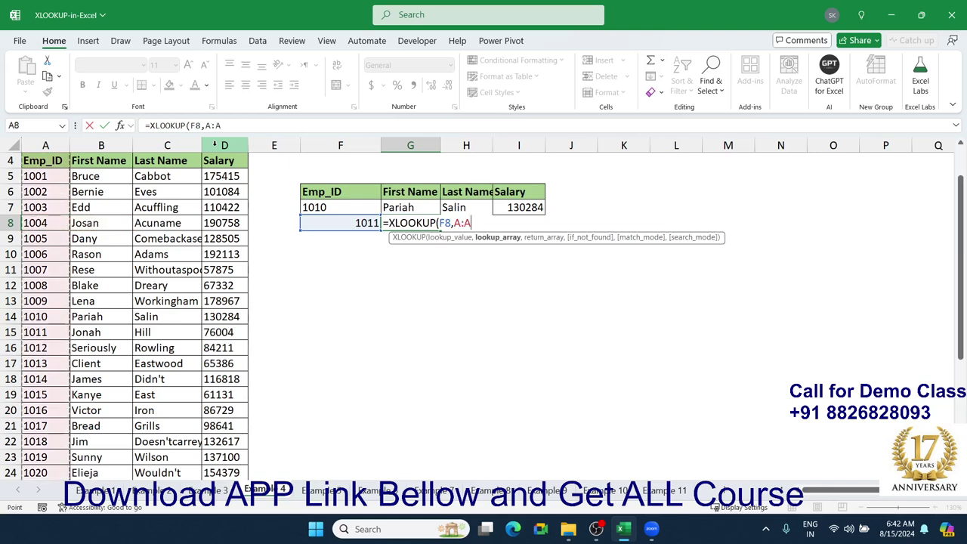
pyautogui.write(',')
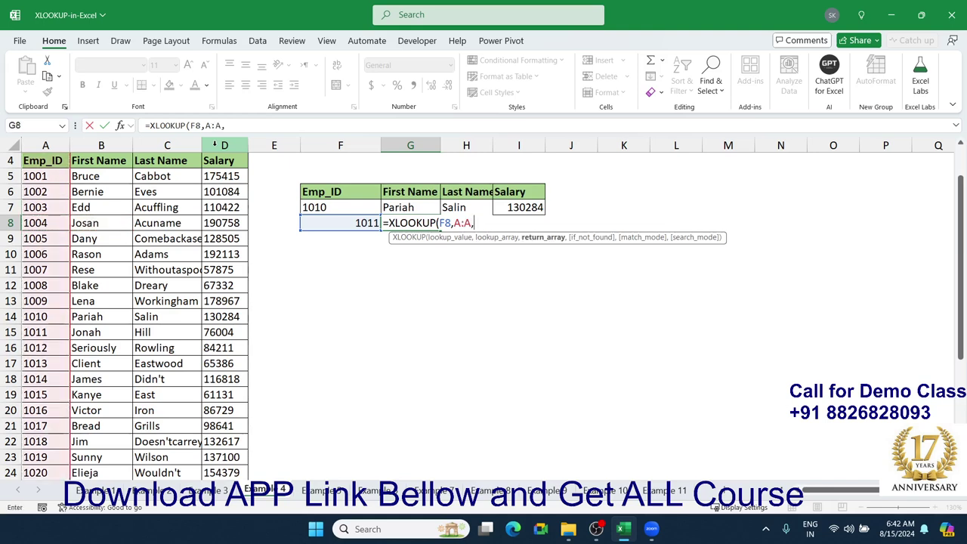
pyautogui.press('Left')
pyautogui.press('Left')
pyautogui.press('Left')
pyautogui.press('Left')
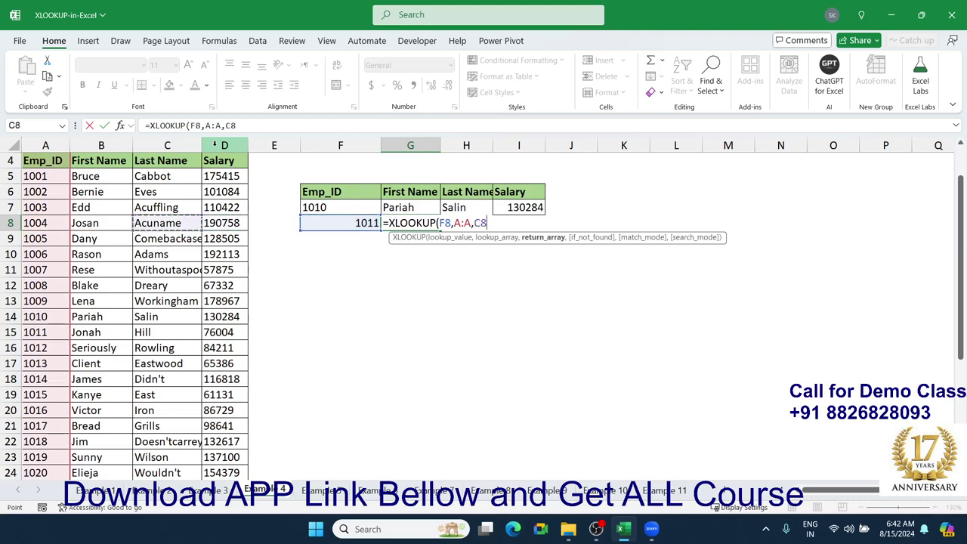
pyautogui.press('Left')
pyautogui.hotkey('ctrl', 'space')
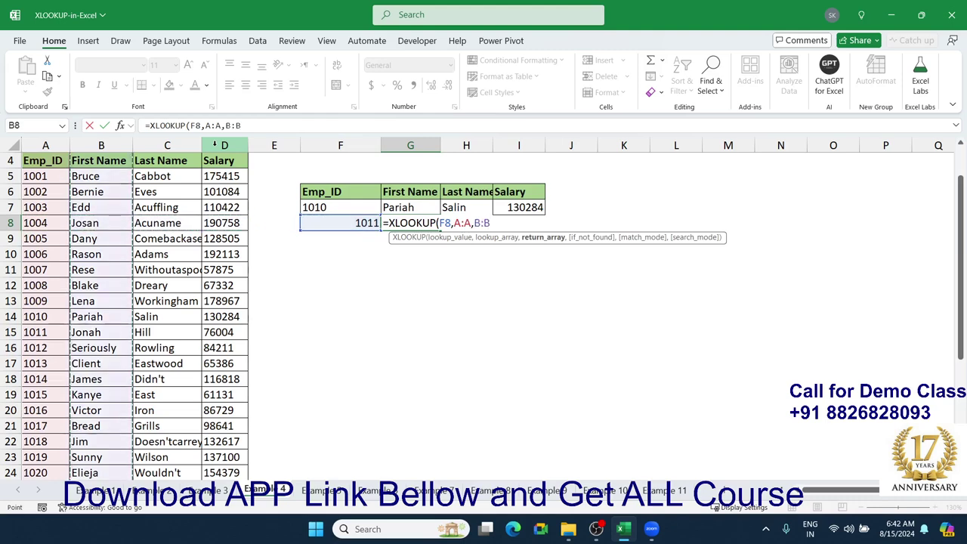
pyautogui.hotkey('shift', 'Right')
pyautogui.hotkey('shift', 'Right')
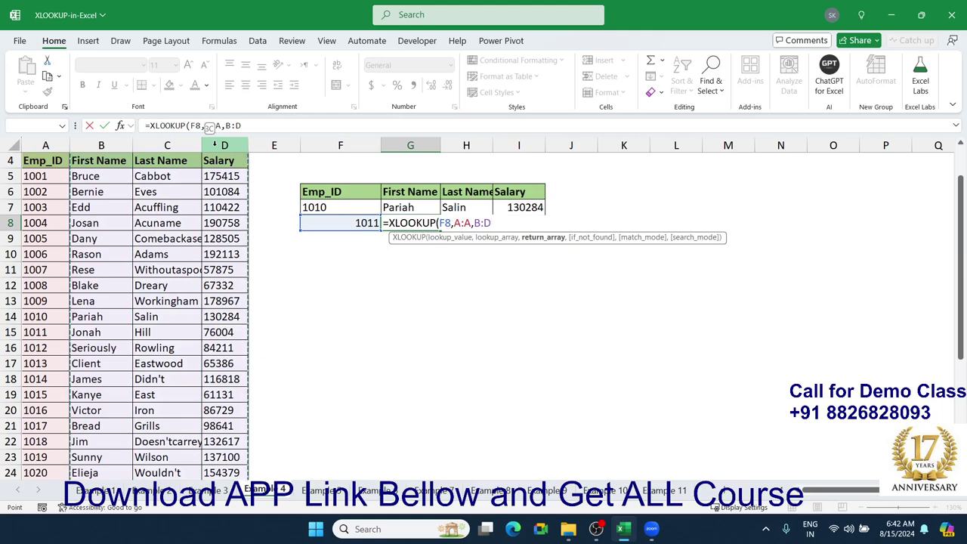
pyautogui.press('Return')
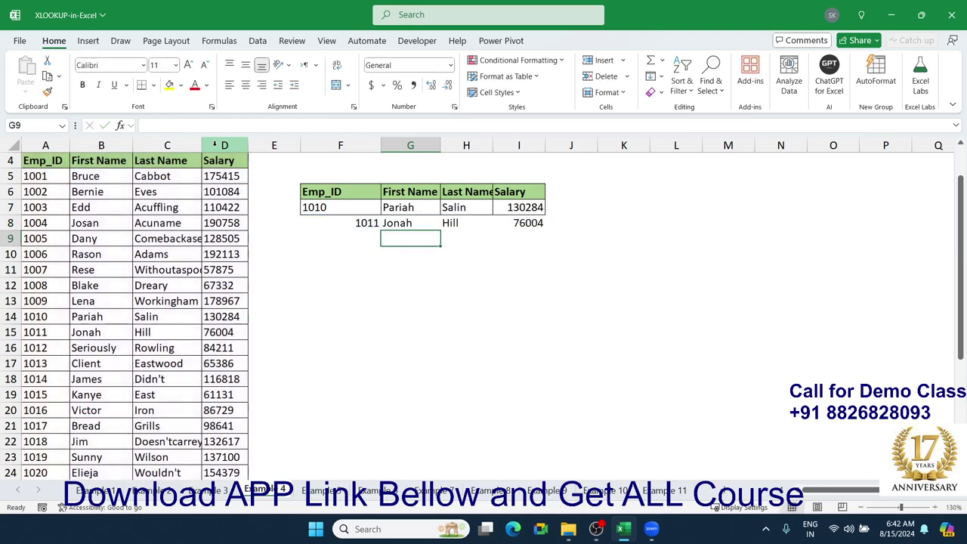
pyautogui.press('Up')
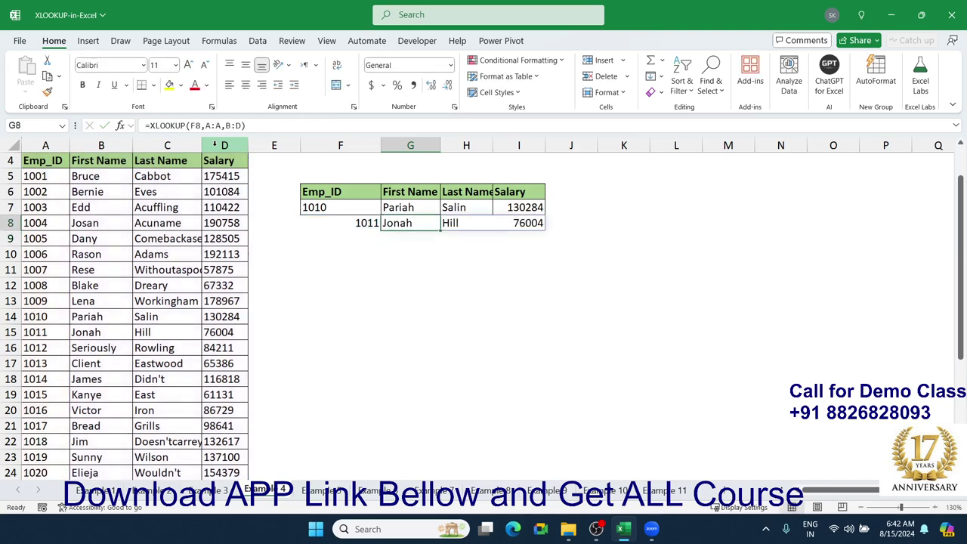
pyautogui.press('Right')
pyautogui.press('Right')
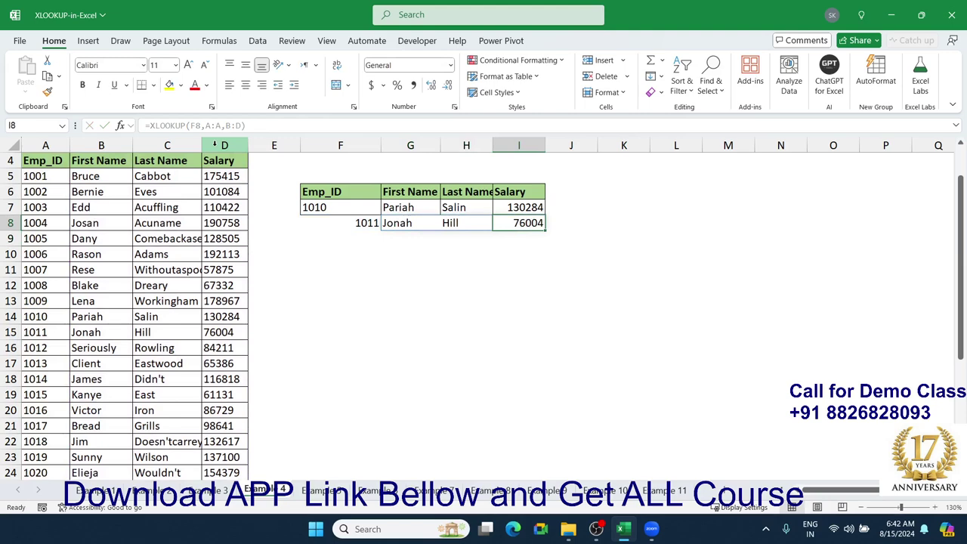
pyautogui.press('Left')
pyautogui.press('Left')
pyautogui.press('Up')
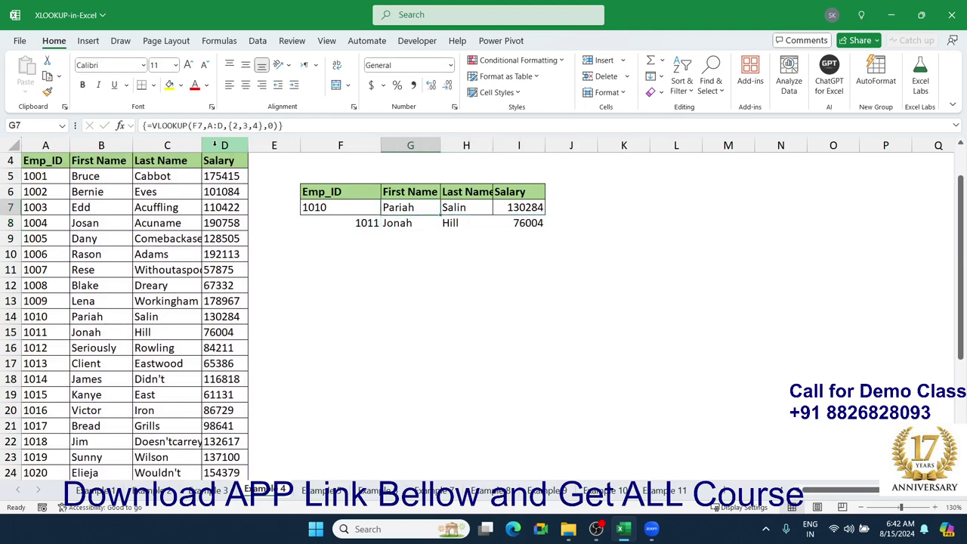
pyautogui.press('Down')
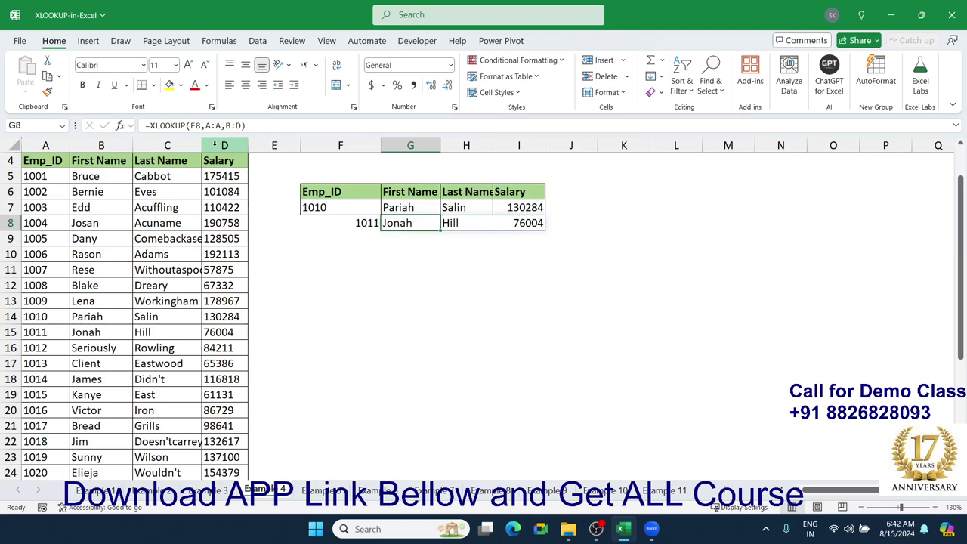
pyautogui.press('Right')
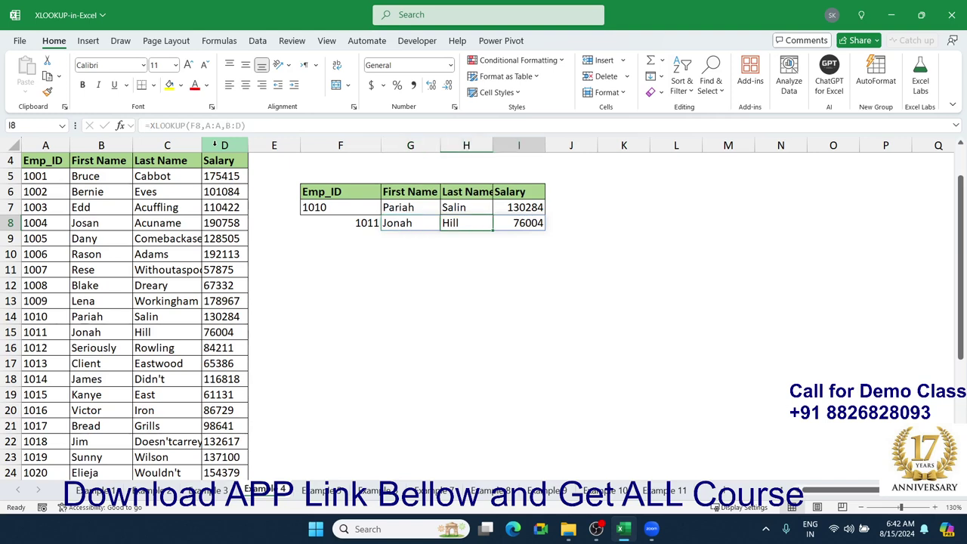
pyautogui.press('Left')
pyautogui.press('Up')
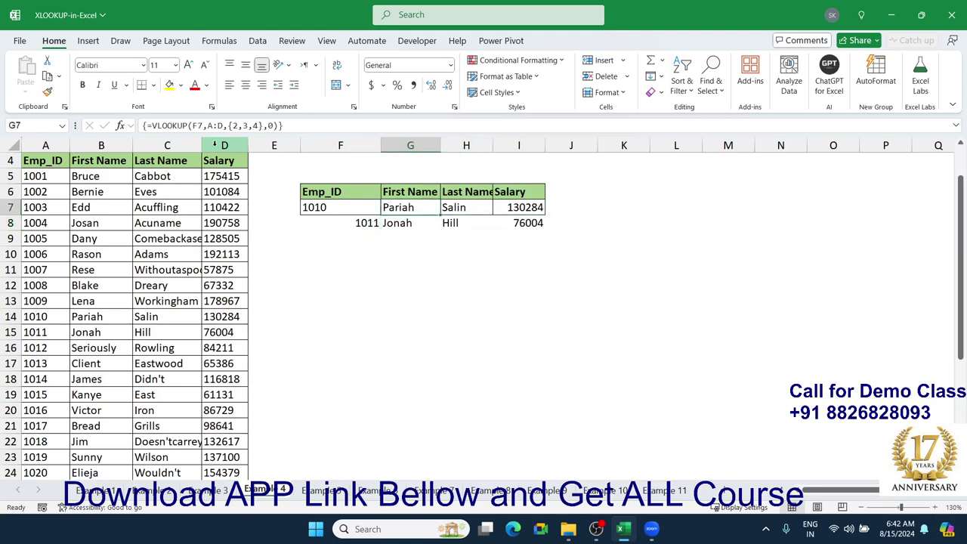
pyautogui.press('Right')
pyautogui.press('Right')
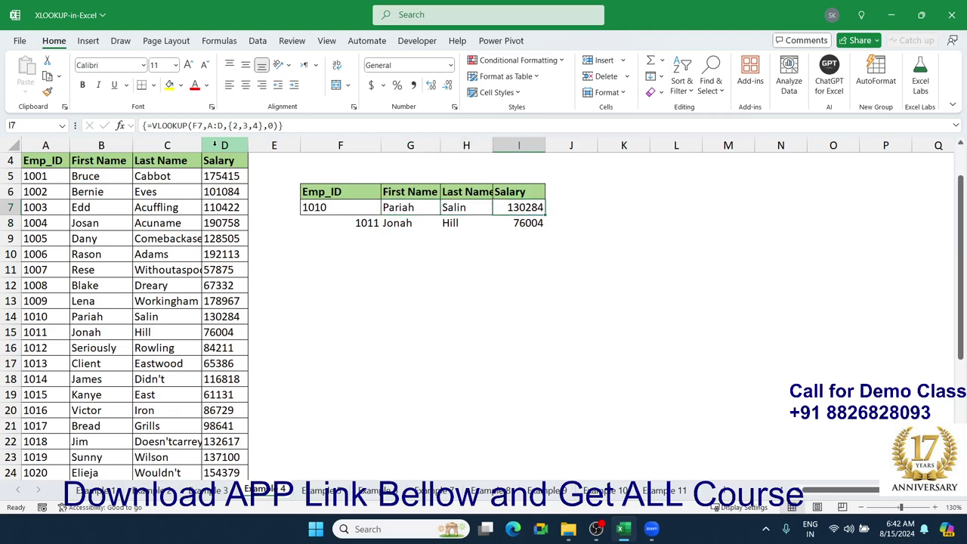
pyautogui.press('Left')
pyautogui.press('Left')
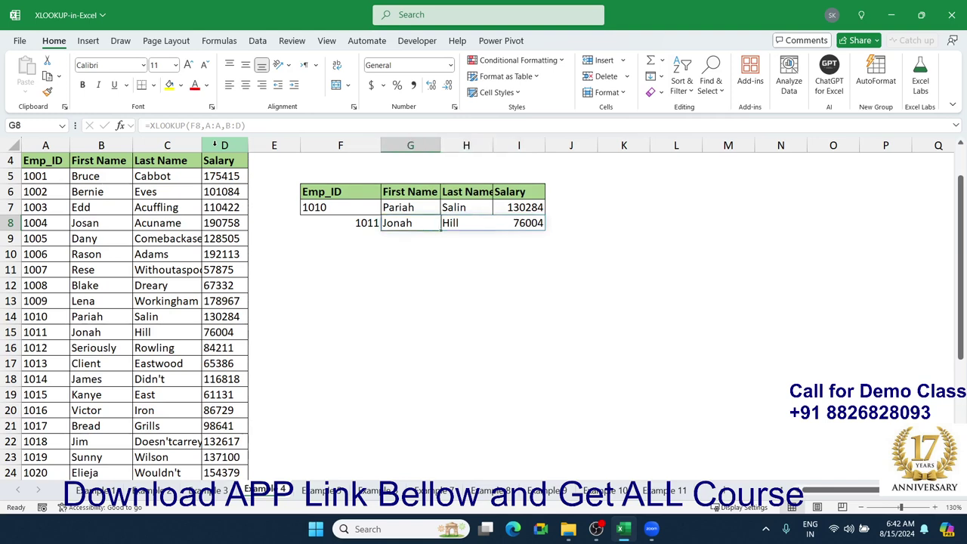
pyautogui.press('Left')
pyautogui.press('Right')
pyautogui.press('Left')
pyautogui.press('Down')
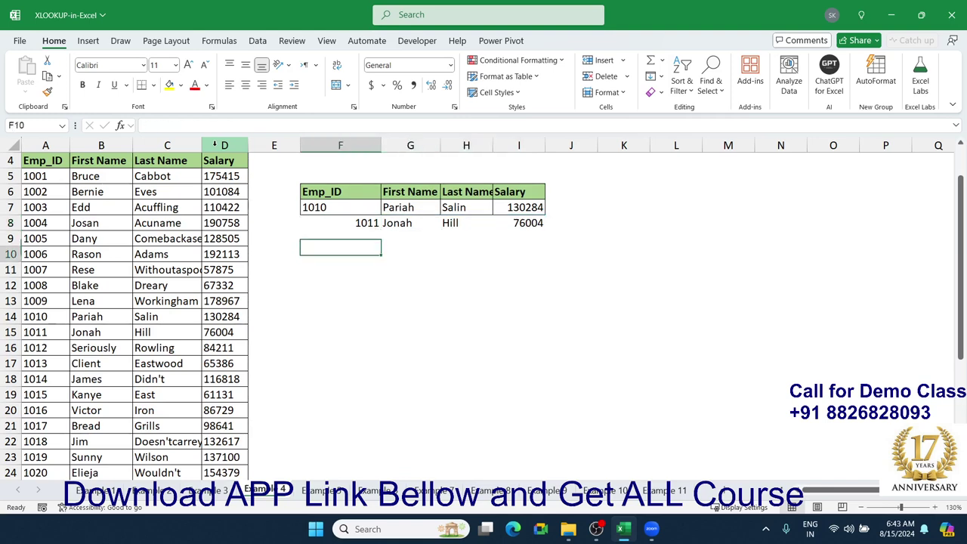
pyautogui.press('Down')
pyautogui.press('Left')
pyautogui.press('Right')
pyautogui.press('Right')
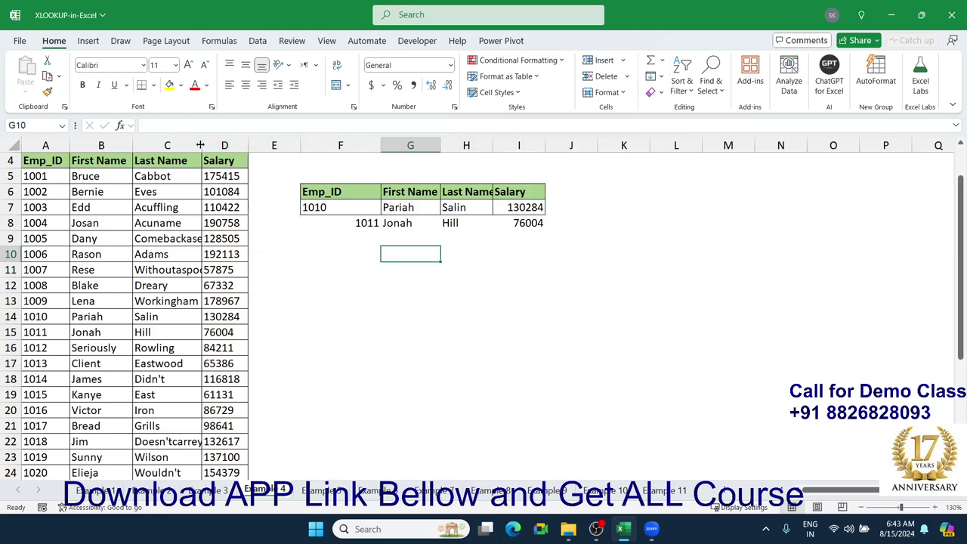
# - Copy the Emp_ID, First Name and Salary headers into F11:H11
pyautogui.click(34, 161)
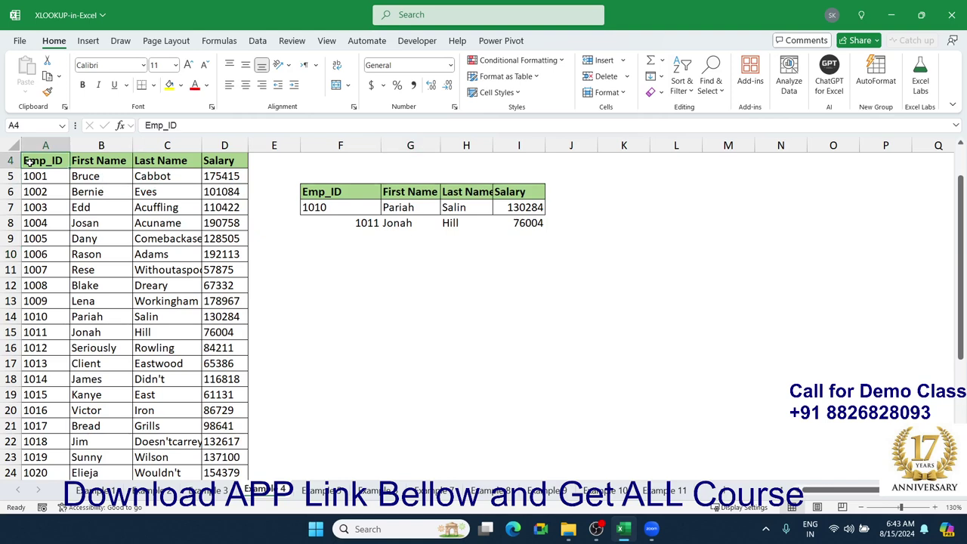
pyautogui.keyDown('ctrl'); pyautogui.click(96, 161); pyautogui.keyUp('ctrl')
pyautogui.keyDown('ctrl'); pyautogui.click(225, 162); pyautogui.keyUp('ctrl')
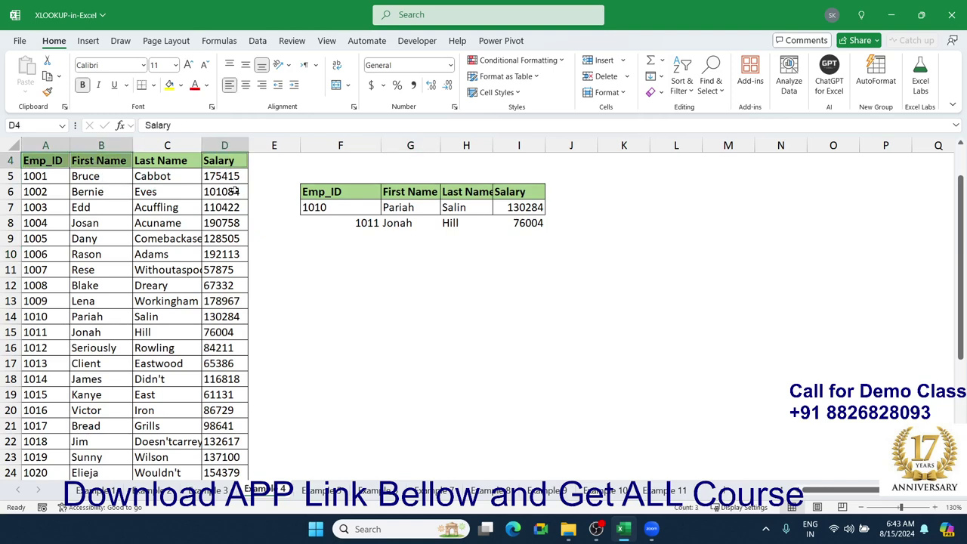
pyautogui.hotkey('ctrl', 'c')
pyautogui.click(374, 269)
pyautogui.hotkey('ctrl', 'v')
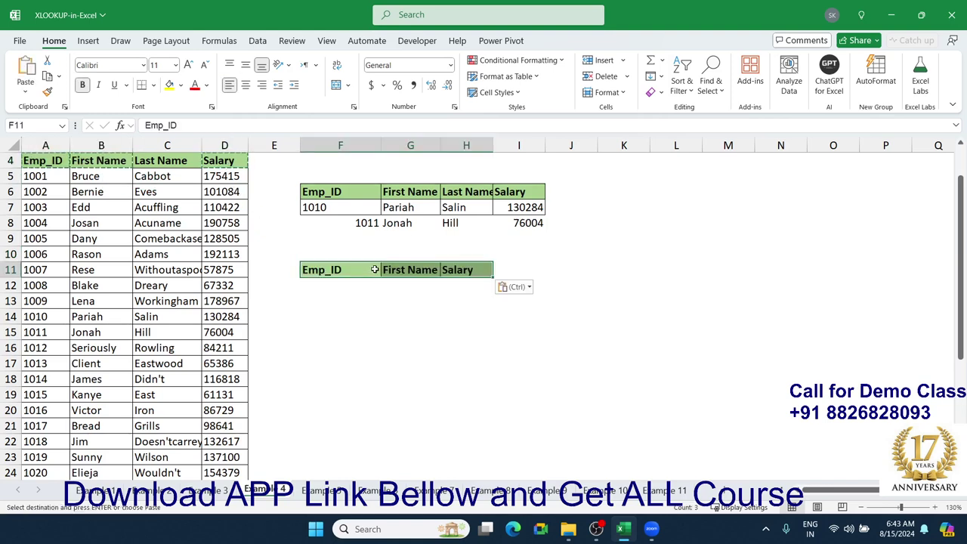
# - Enter Emp_ID 1014 in F12 under the new header
pyautogui.click(359, 284)
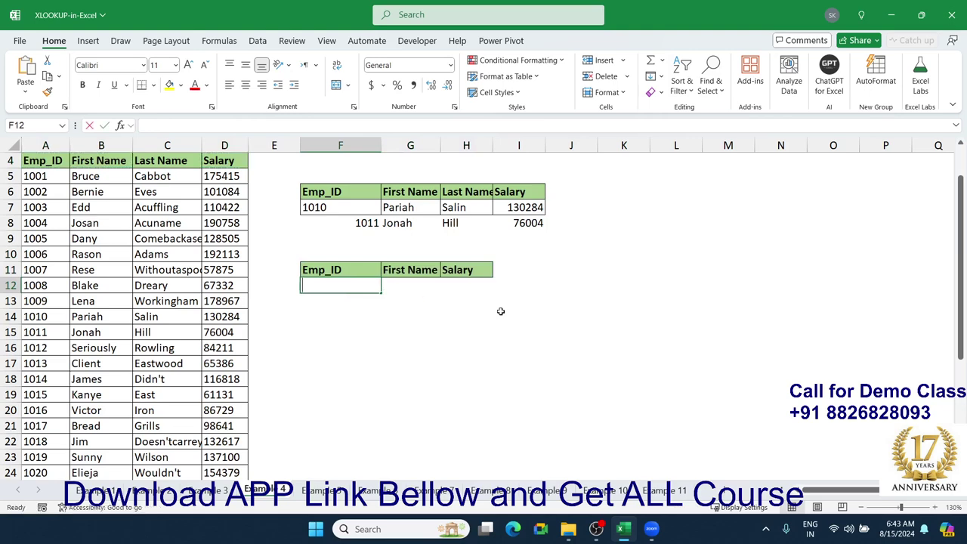
pyautogui.write('1014')
pyautogui.press('Tab')
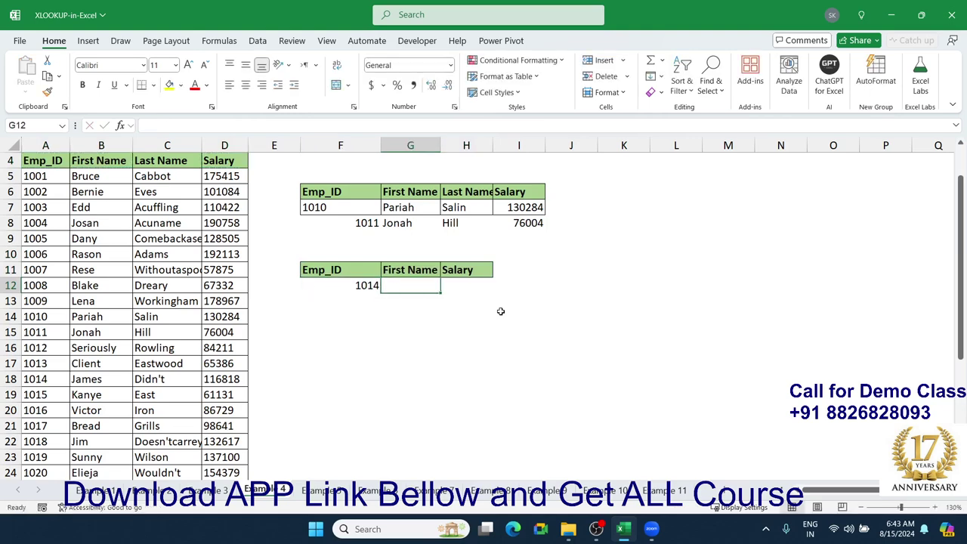
# - Enter =VLOOKUP(F12,A:D,{2,4},0) in G12, returning James and 116818
pyautogui.write('=vl')
pyautogui.press('Tab')
pyautogui.press('Left')
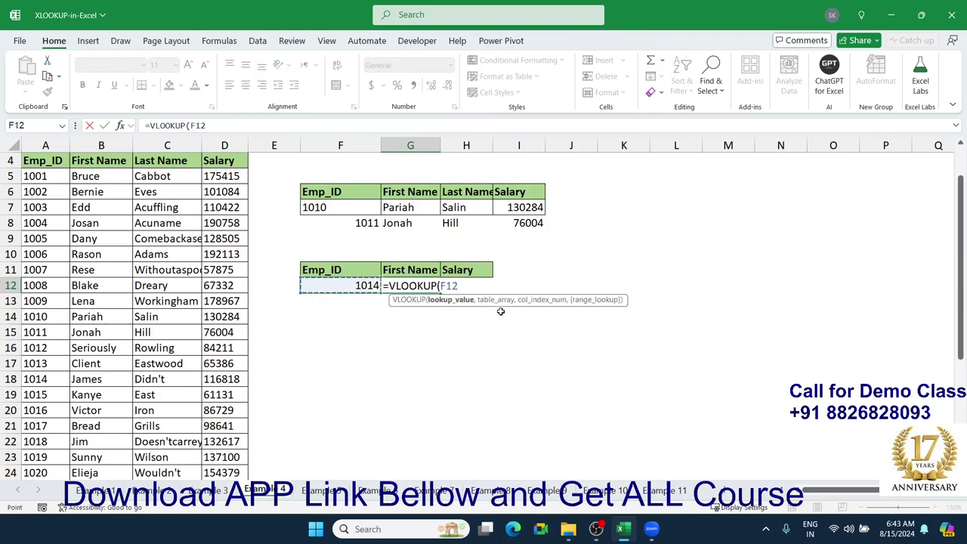
pyautogui.write(',')
pyautogui.press('Left')
pyautogui.press('Left')
pyautogui.press('Left')
pyautogui.press('Left')
pyautogui.press('Left')
pyautogui.press('Left')
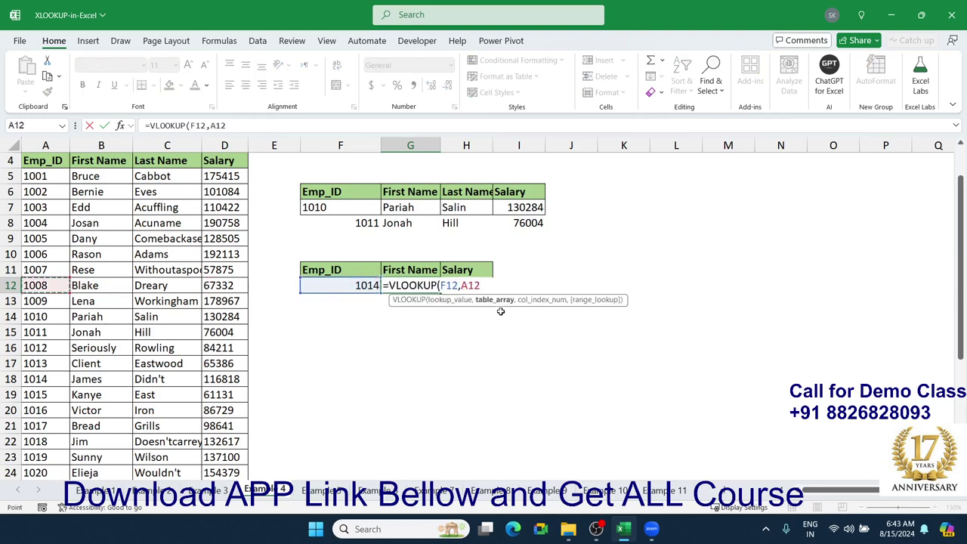
pyautogui.hotkey('ctrl', 'space')
pyautogui.hotkey('shift', 'Right')
pyautogui.hotkey('shift', 'Right')
pyautogui.hotkey('shift', 'Right')
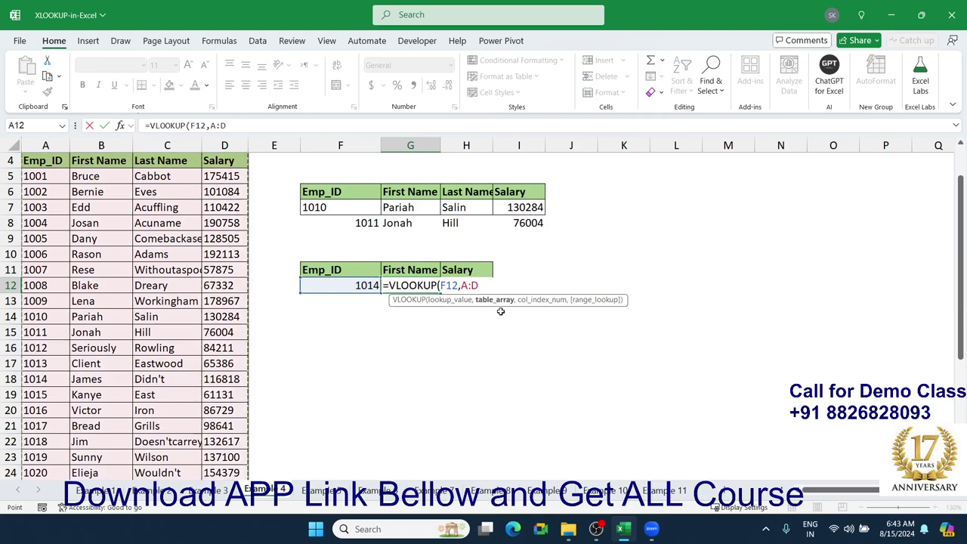
pyautogui.write(',{')
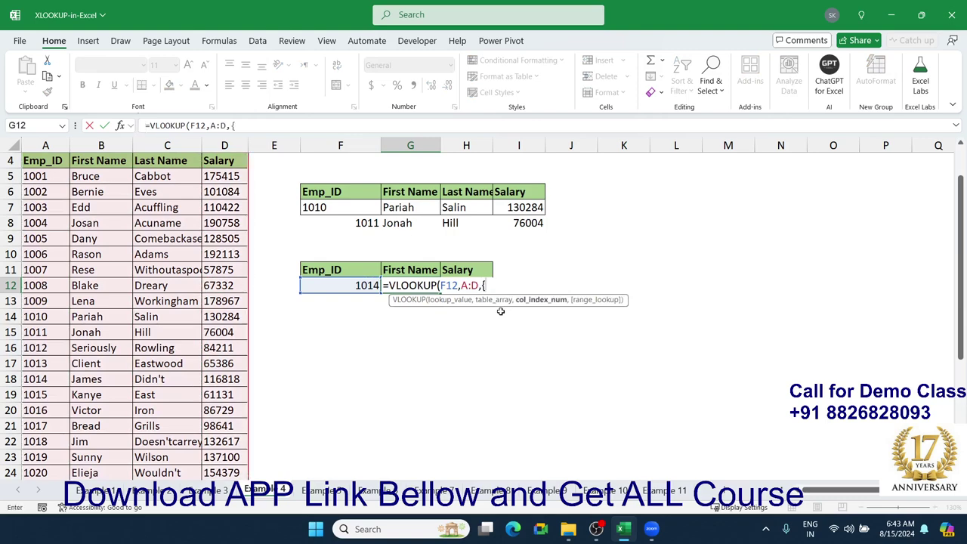
pyautogui.write('3,')
pyautogui.press('BackSpace')
pyautogui.press('BackSpace')
pyautogui.write('2,4')
pyautogui.write('},0')
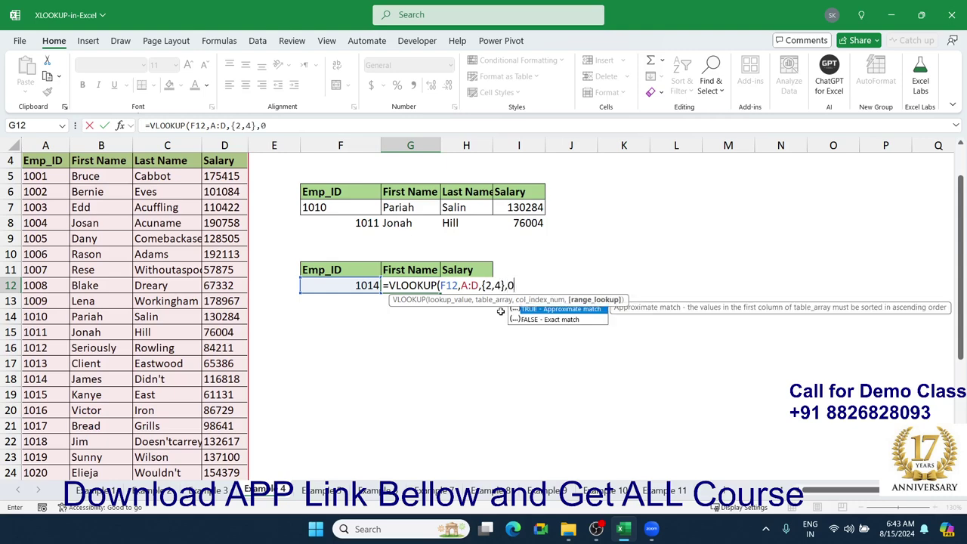
pyautogui.press('Return')
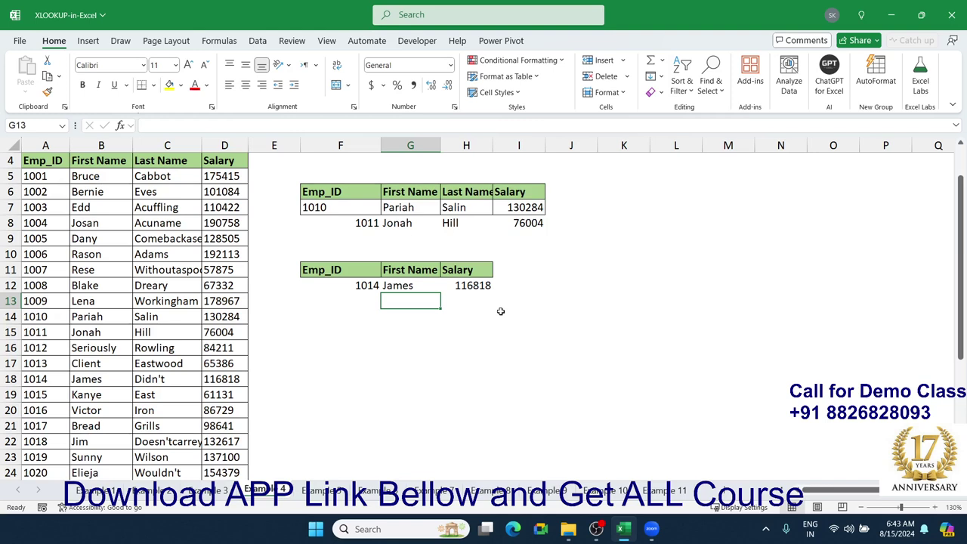
pyautogui.write('=x')
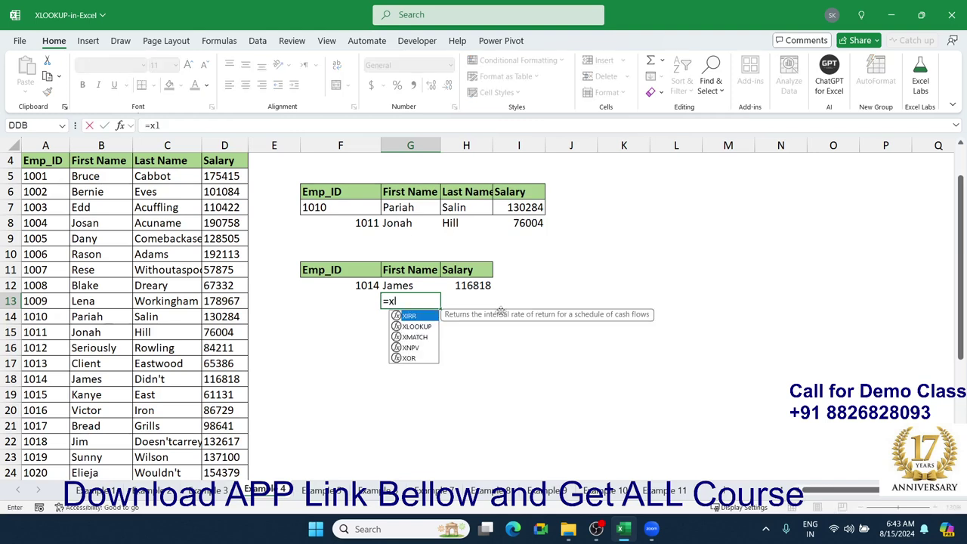
pyautogui.write('l')
# - Start the XLOOKUP in G13 with F12 as lookup value and column A as lookup array
pyautogui.press('Tab')
pyautogui.press('Left')
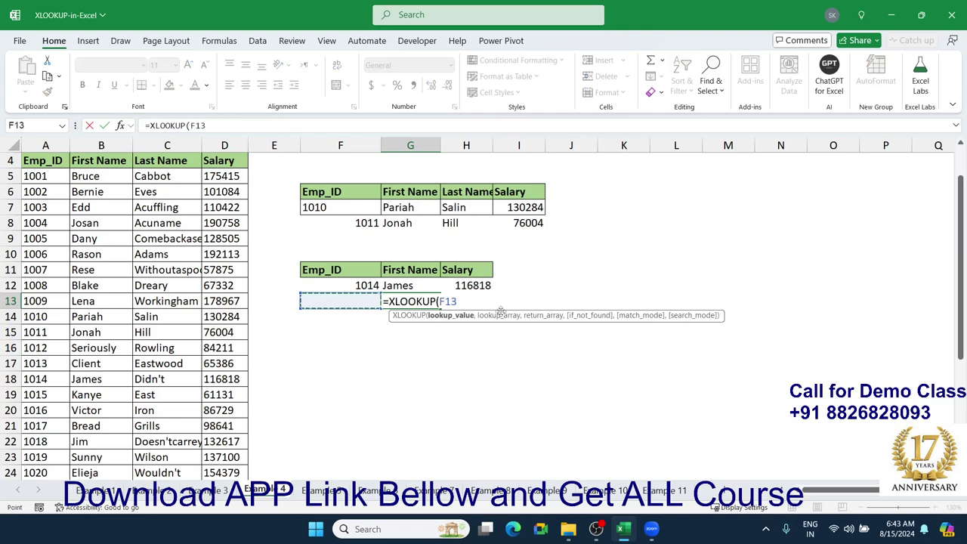
pyautogui.press('Up')
pyautogui.write(',')
pyautogui.press('Left')
pyautogui.press('Left')
pyautogui.press('Left')
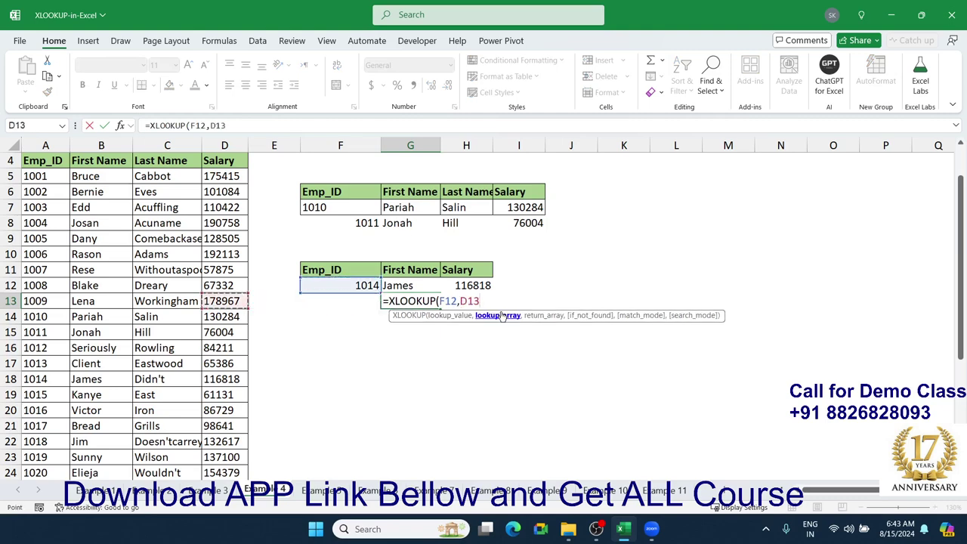
pyautogui.press('Left')
pyautogui.press('Left')
pyautogui.press('Left')
pyautogui.hotkey('ctrl', 'space')
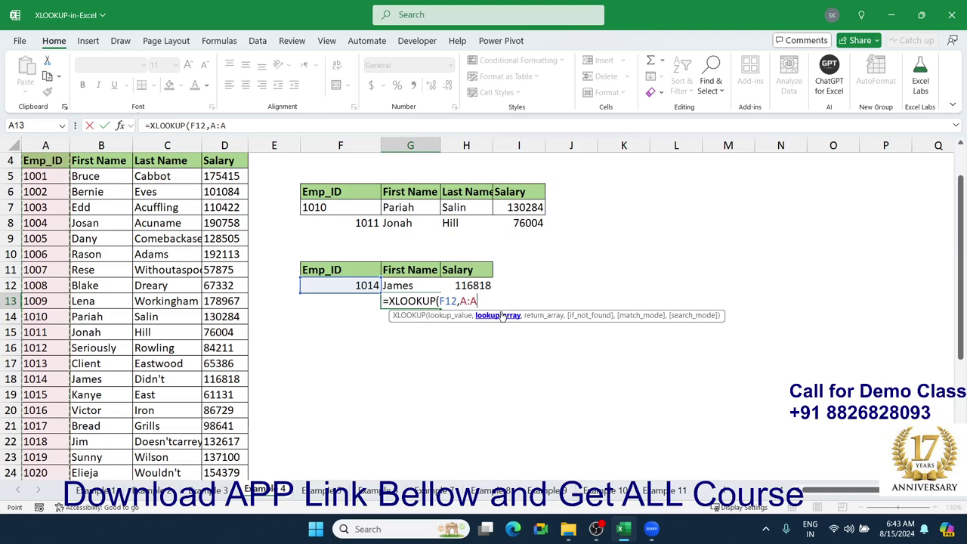
pyautogui.write(',')
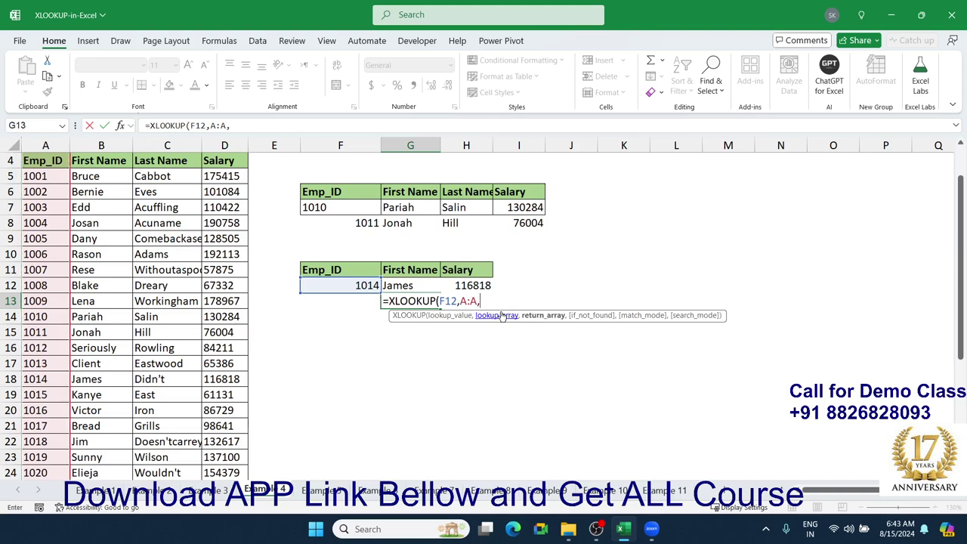
# - Set the return columns to (B:B,D:D) and commit; the formula shows #N/A
pyautogui.click(101, 145)
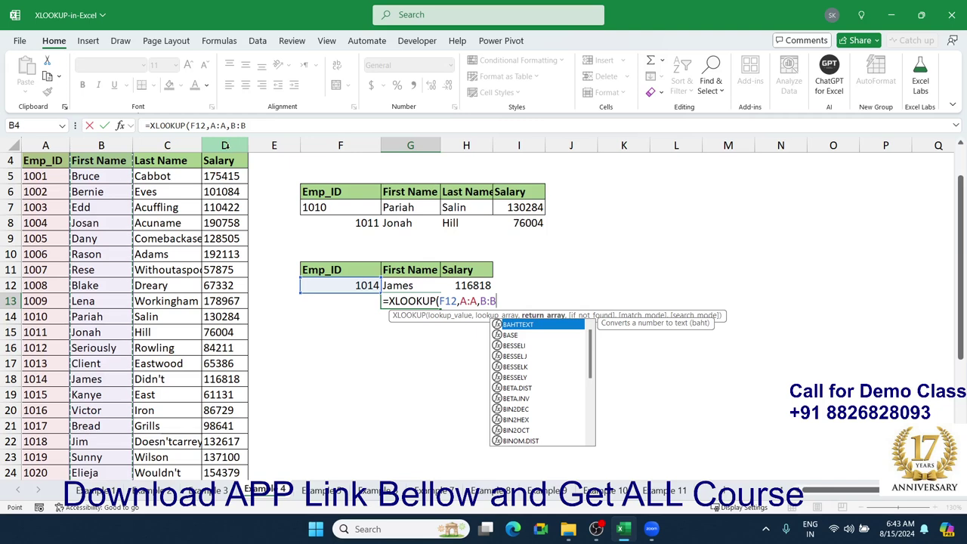
pyautogui.click(223, 145)
pyautogui.moveTo(101, 146)
pyautogui.mouseDown()
pyautogui.moveTo(148, 153)
pyautogui.moveTo(102, 151)
pyautogui.mouseUp()
pyautogui.click(231, 126)
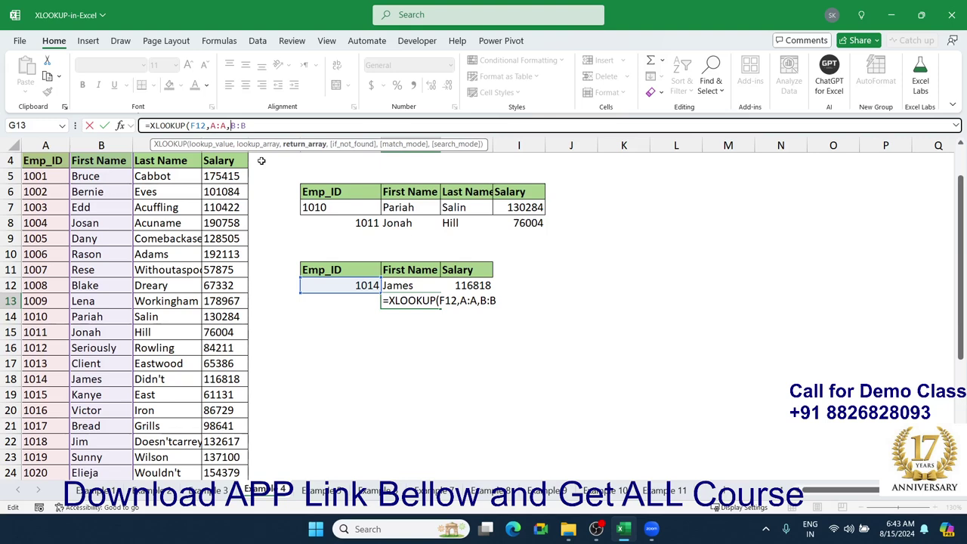
pyautogui.write('(F12')
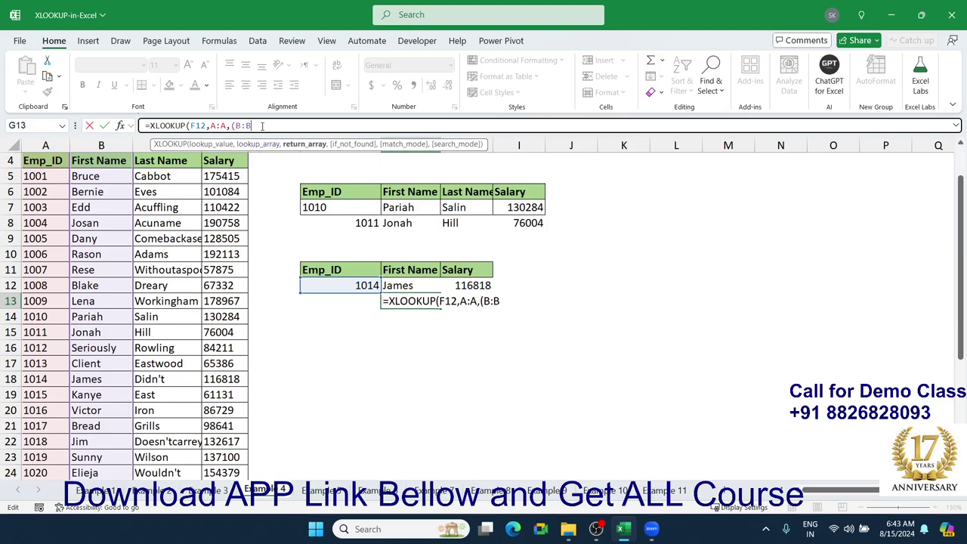
pyautogui.write(',')
pyautogui.click(226, 161)
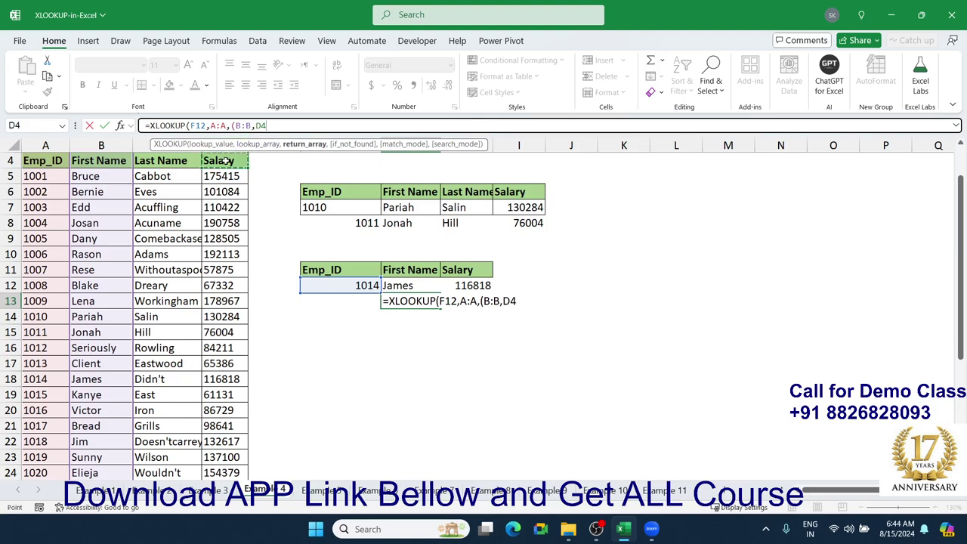
pyautogui.hotkey('ctrl', 'space')
pyautogui.write(')')
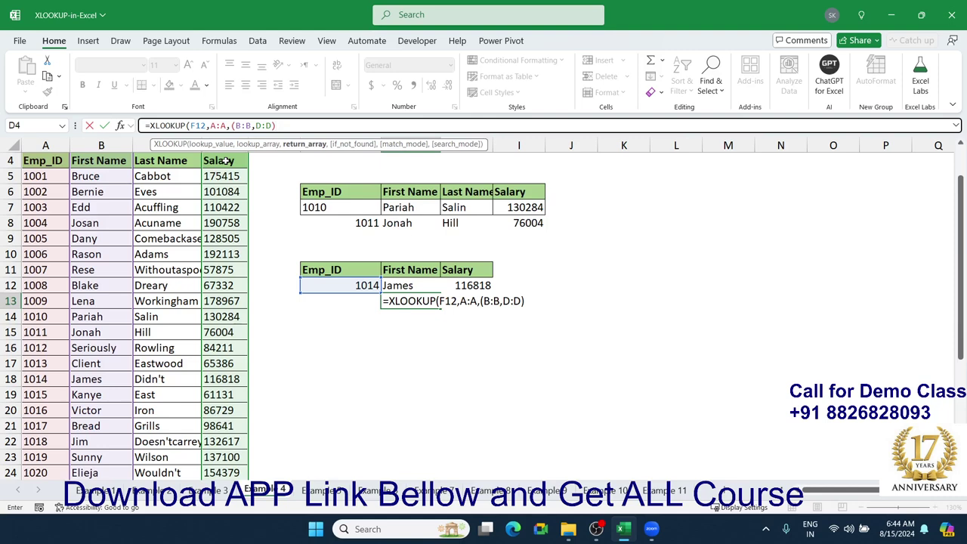
pyautogui.write(')')
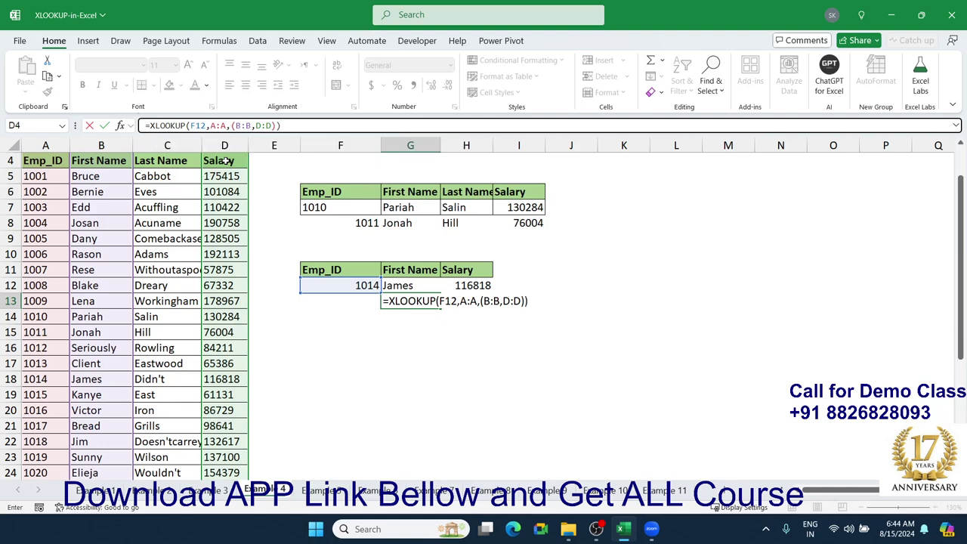
pyautogui.press('Return')
pyautogui.press('Up')
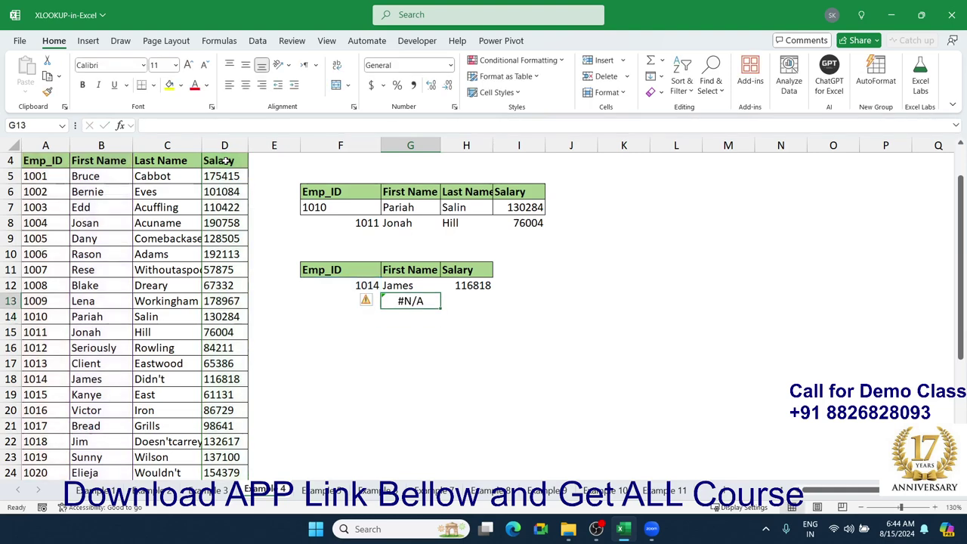
pyautogui.doubleClick(409, 300)
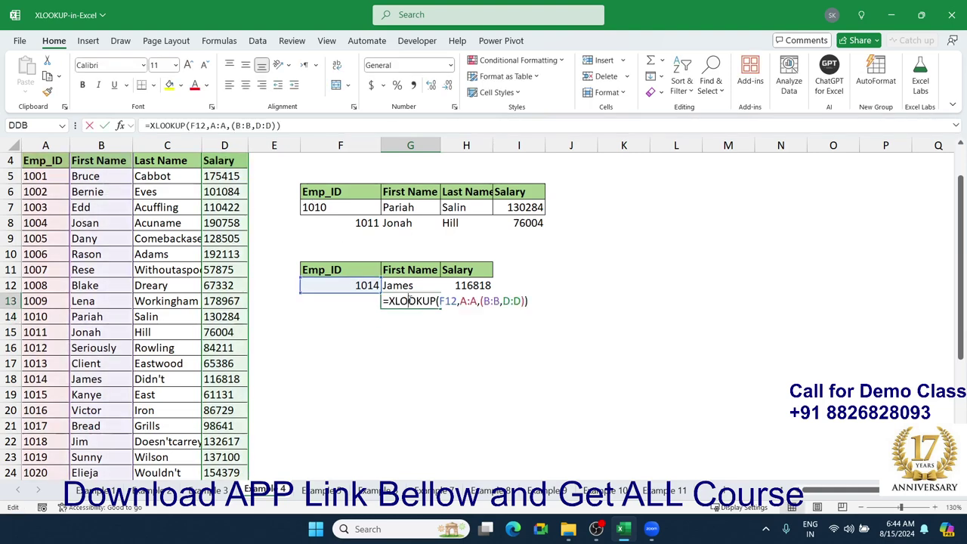
pyautogui.click(482, 301)
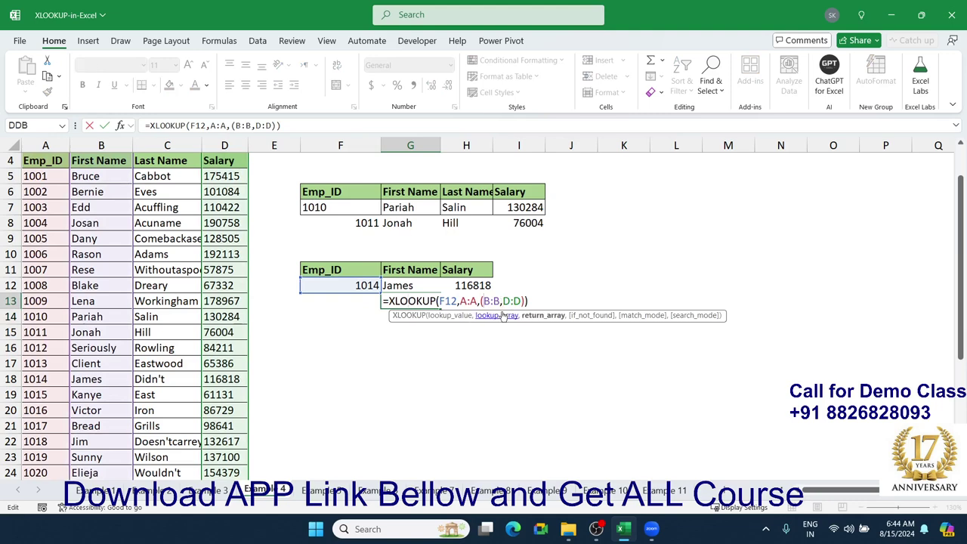
pyautogui.write('{')
pyautogui.press('Right')
pyautogui.press('Right')
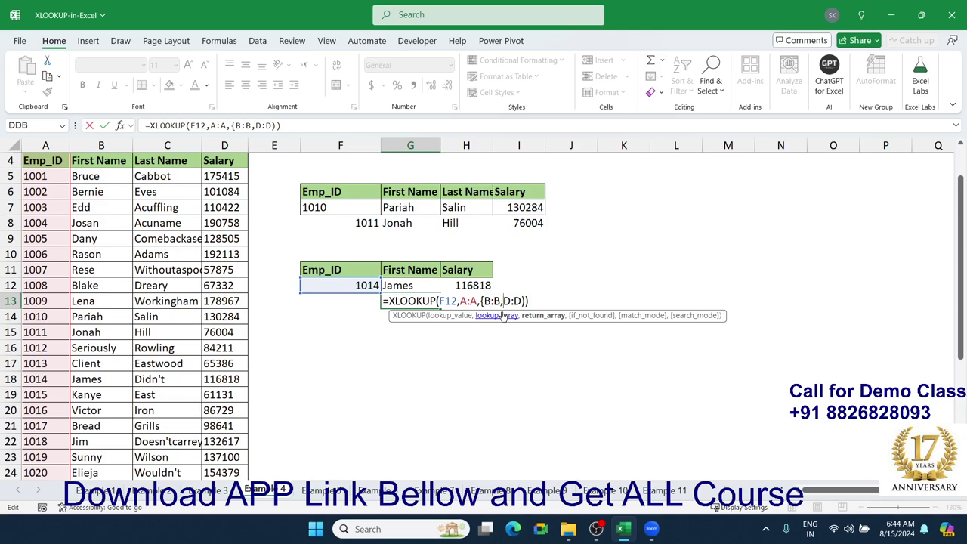
pyautogui.press('End')
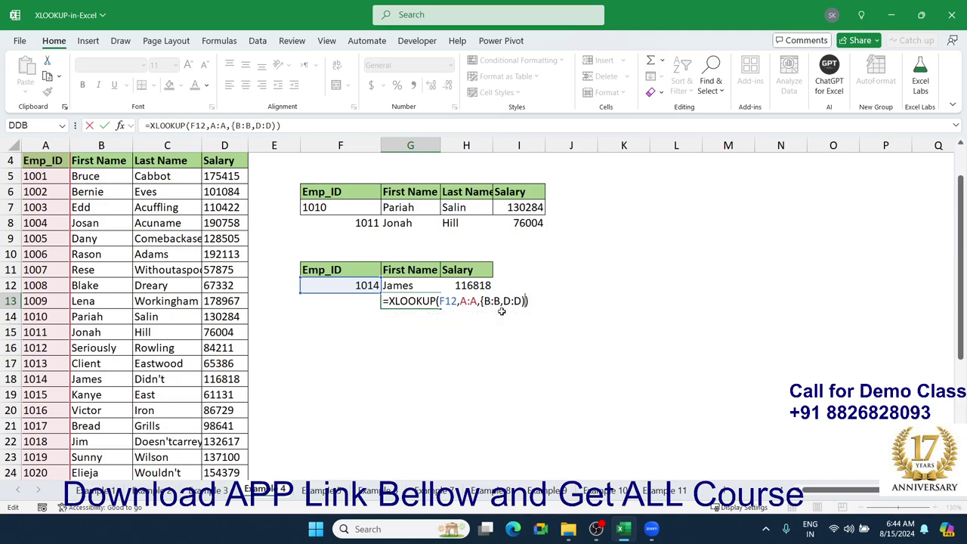
pyautogui.press('Left')
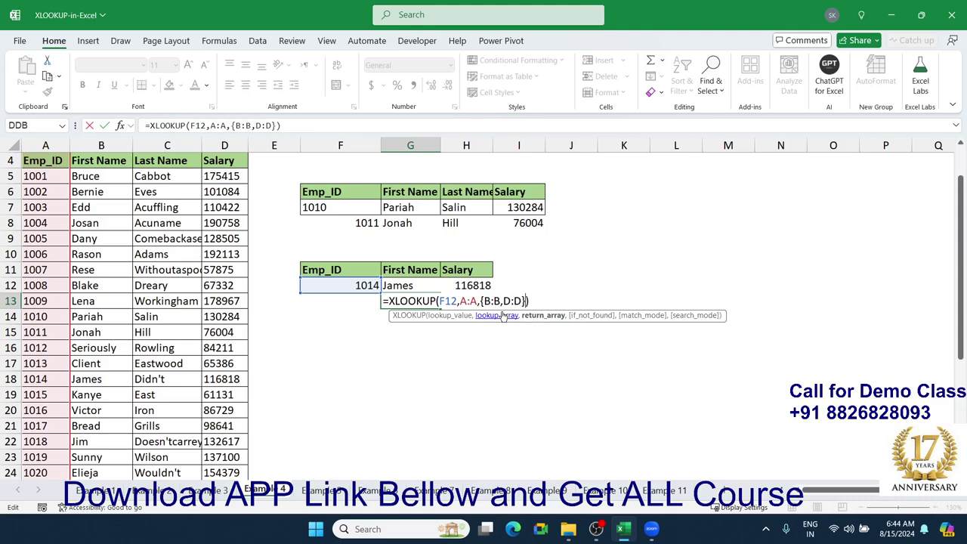
pyautogui.press('Return')
pyautogui.press('Return')
pyautogui.hotkey('ctrl', 'Return')
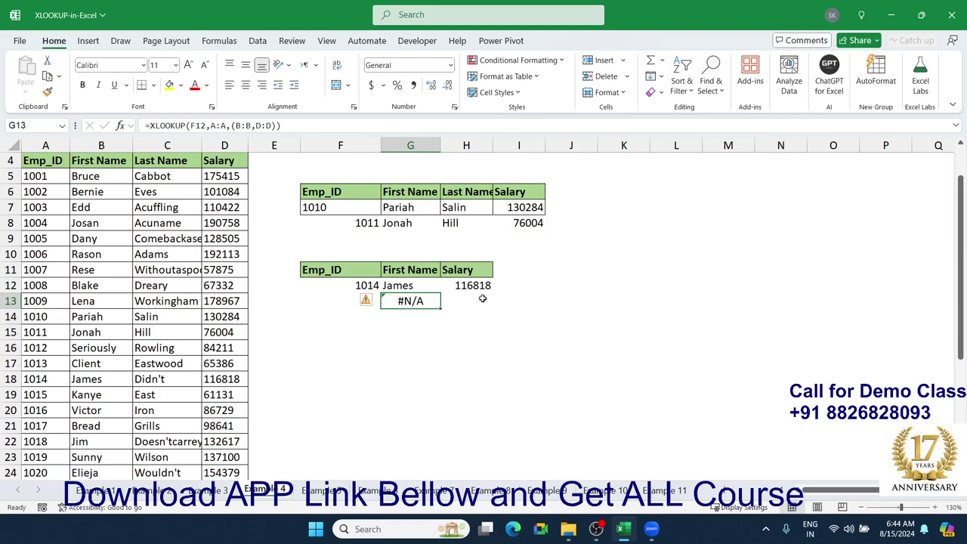
pyautogui.write('=xl')
pyautogui.press('Tab')
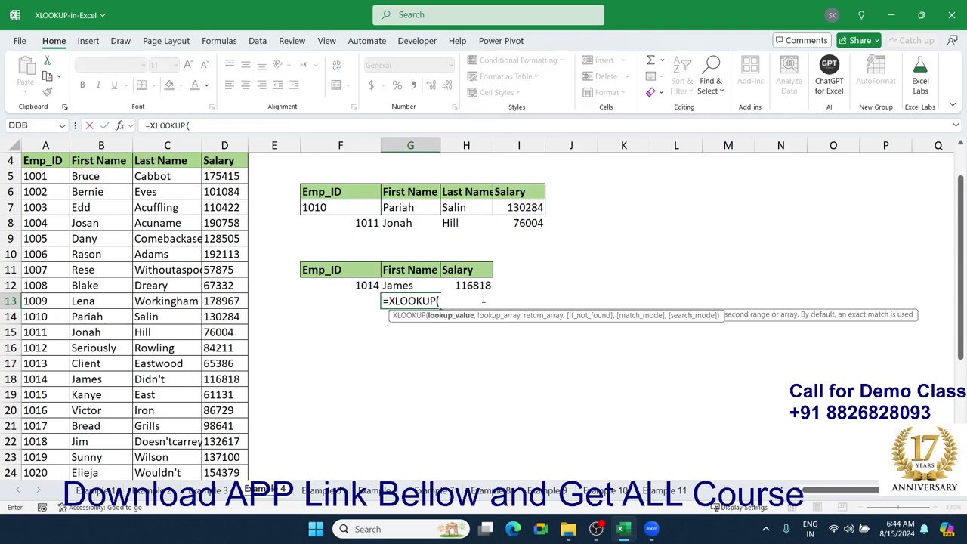
pyautogui.press('Left')
pyautogui.press('Up')
pyautogui.write(',')
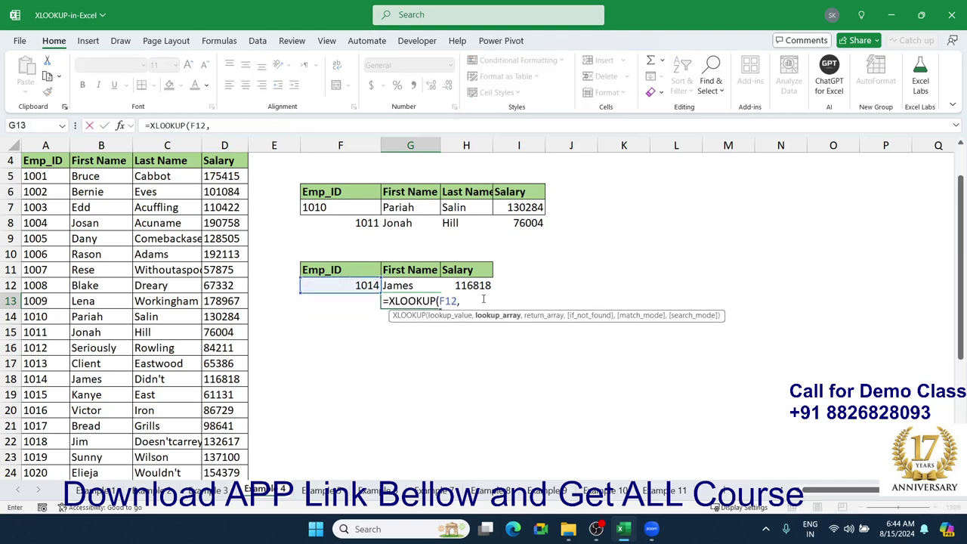
pyautogui.press('Left')
pyautogui.press('Left')
pyautogui.press('Left')
pyautogui.press('Left')
pyautogui.press('Left')
pyautogui.hotkey('ctrl', 'Up')
pyautogui.press('Left')
pyautogui.hotkey('ctrl', 'shift', 'Down')
pyautogui.write(',')
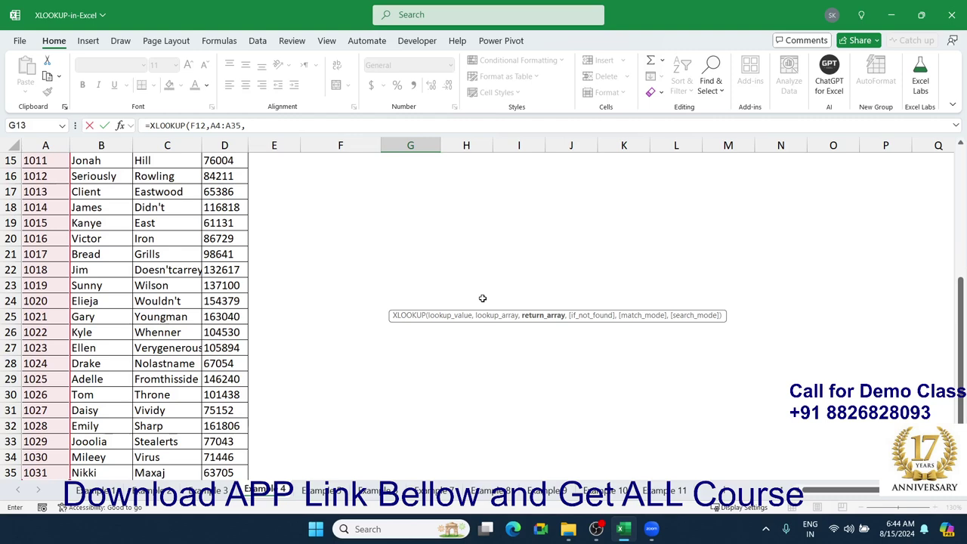
pyautogui.press('Return')
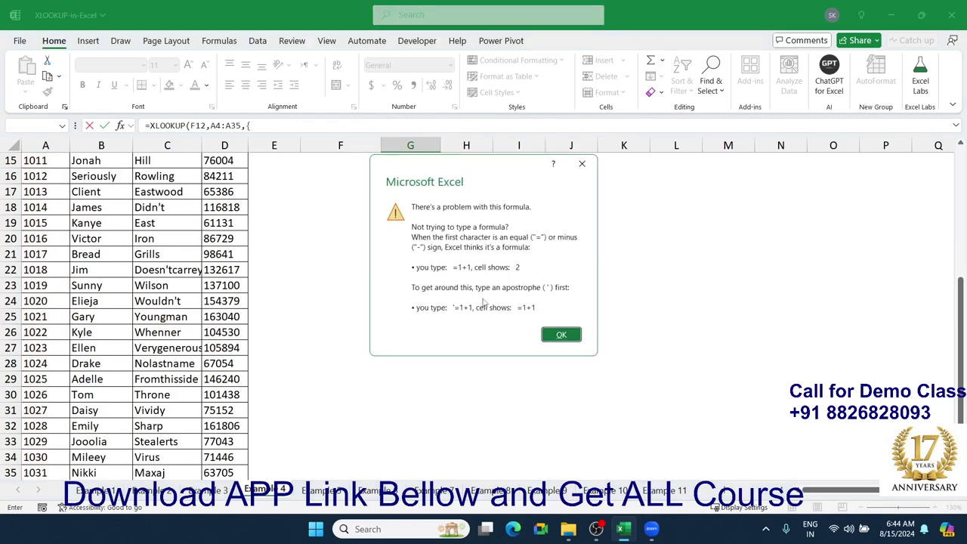
pyautogui.press('Return')
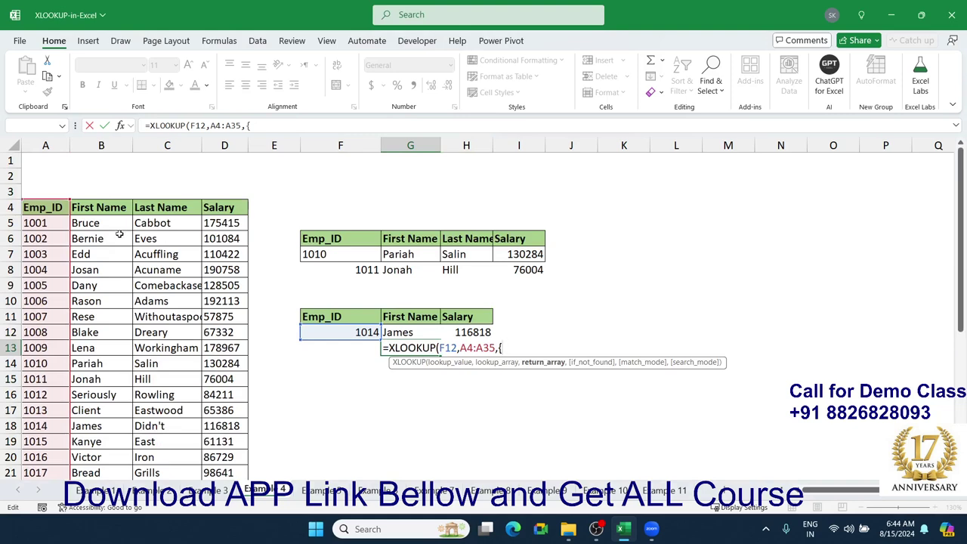
pyautogui.press('Return')
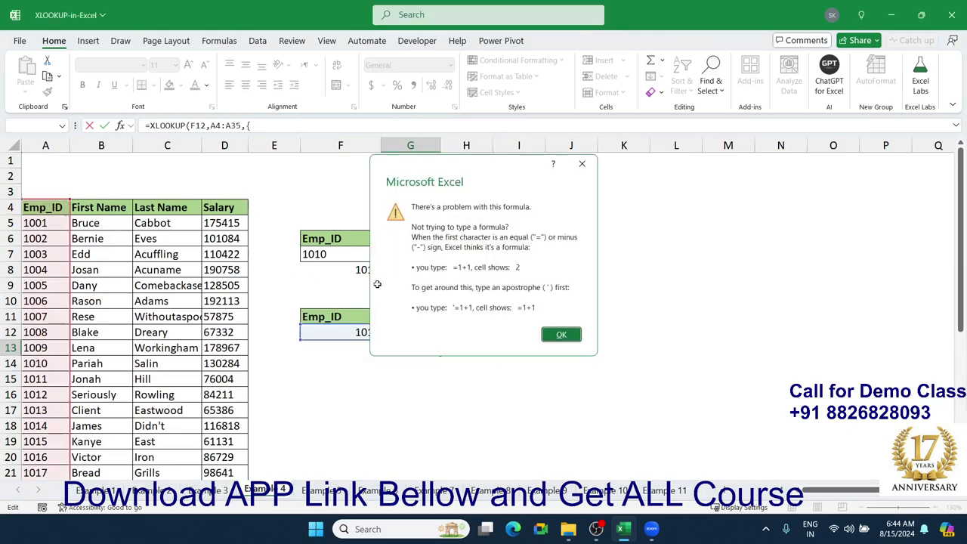
pyautogui.press('Return')
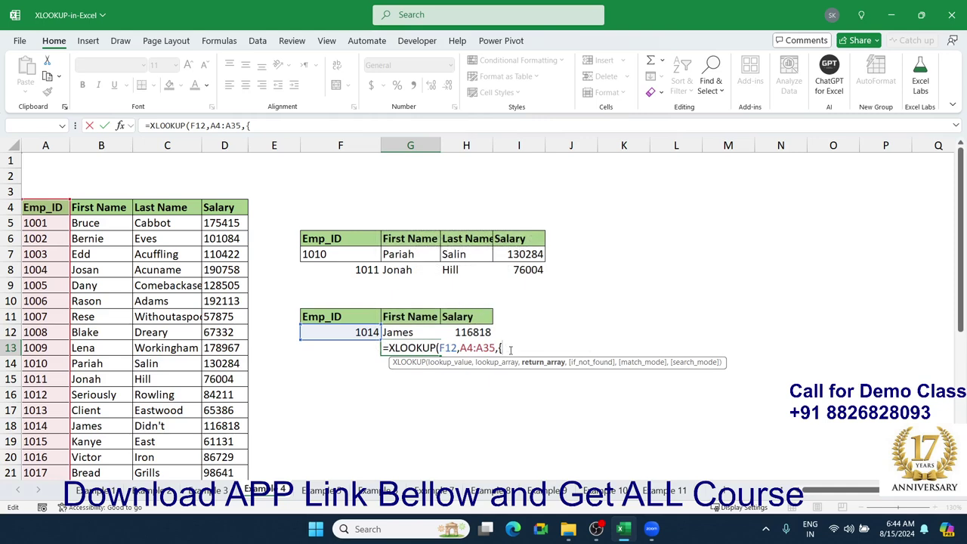
pyautogui.press('Escape')
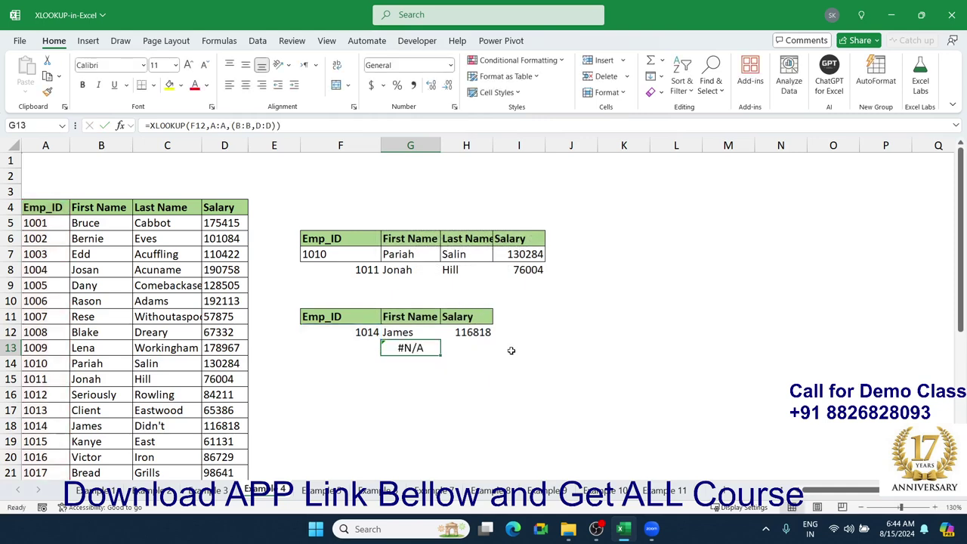
pyautogui.click(390, 327)
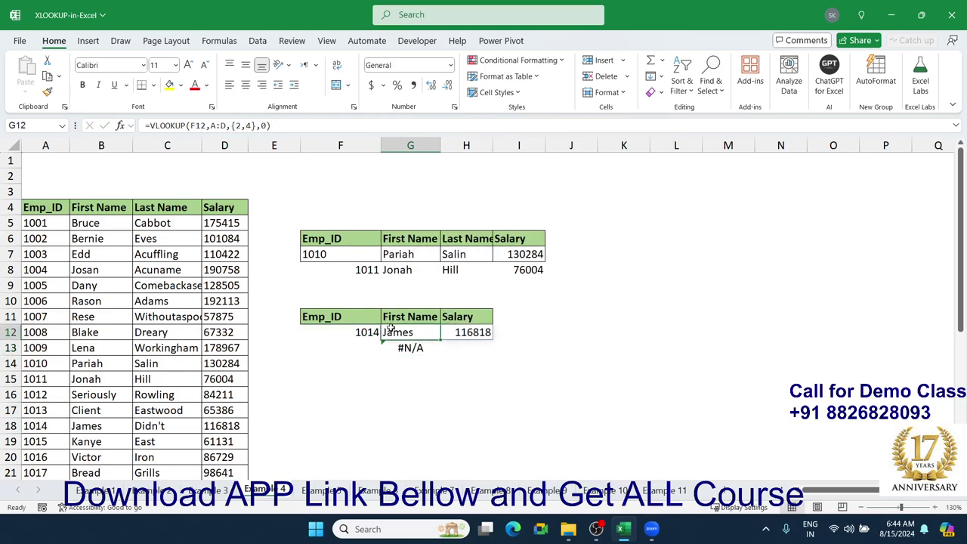
pyautogui.click(103, 145)
pyautogui.click(219, 146)
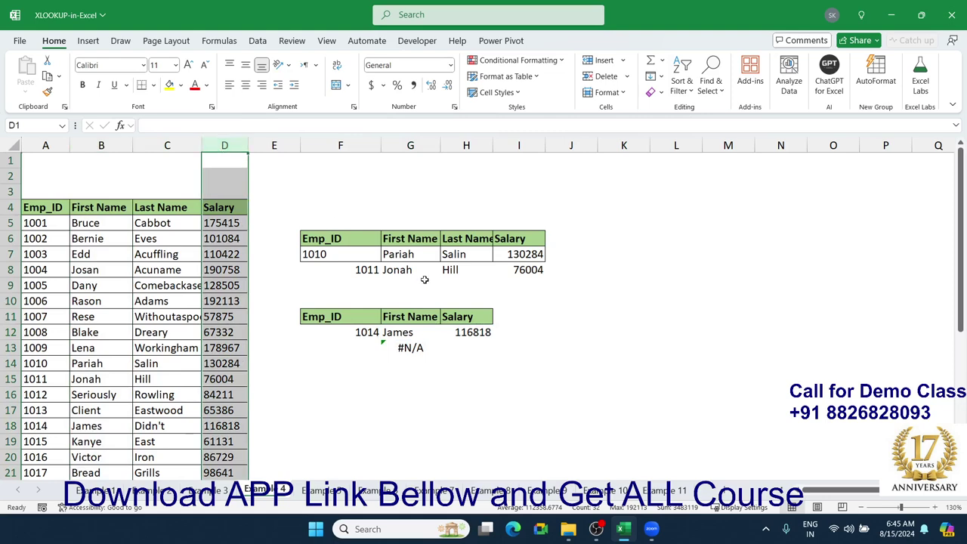
pyautogui.click(409, 349)
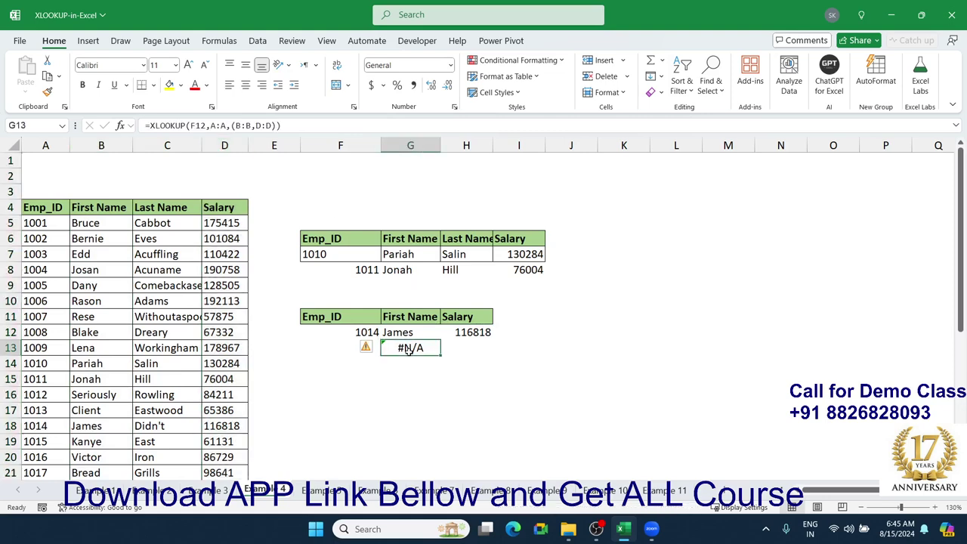
pyautogui.click(456, 348)
pyautogui.click(429, 348)
pyautogui.click(673, 238)
pyautogui.write('88025')
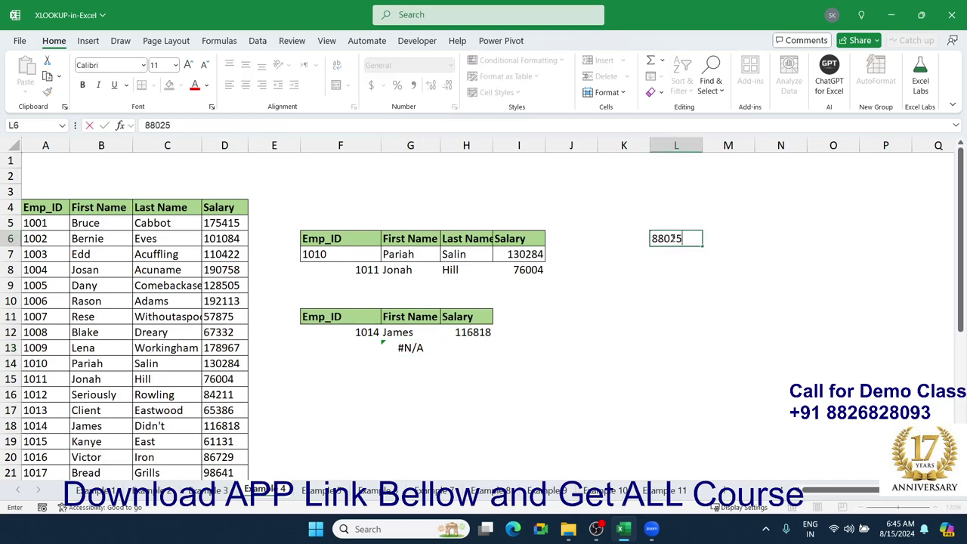
pyautogui.write('79388')
pyautogui.press('Escape')
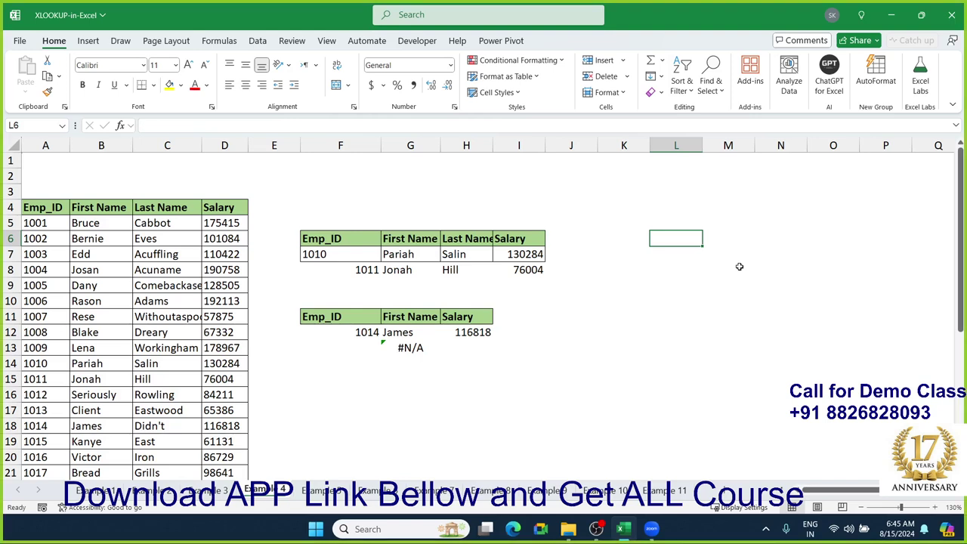
pyautogui.click(577, 313)
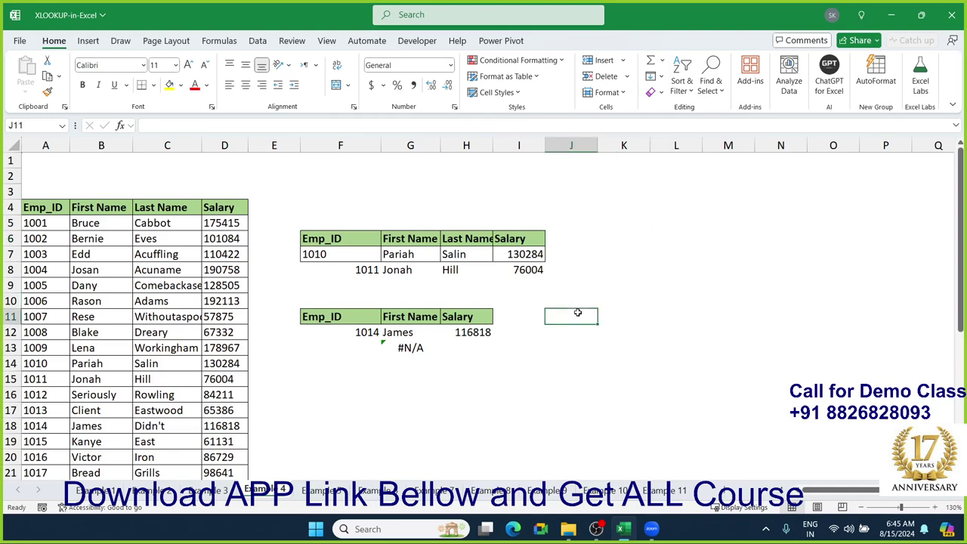